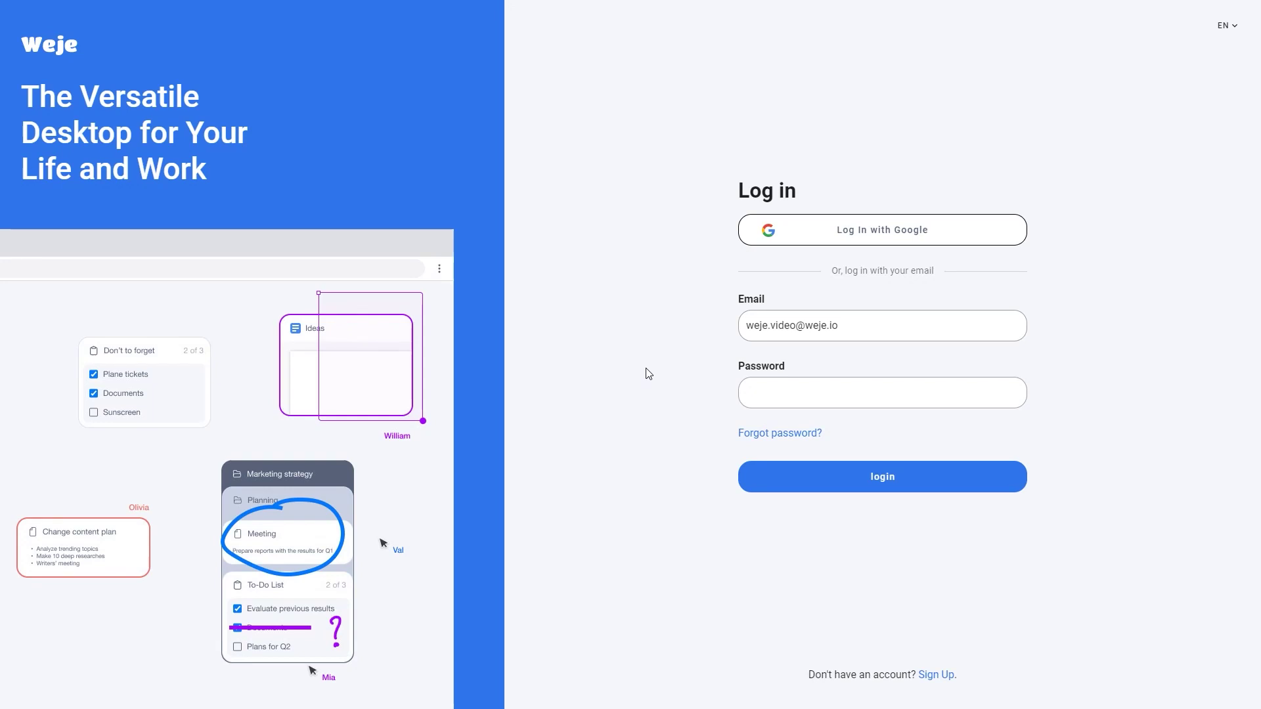
# Log into the Weje workspace by pasting the account password and submitting.
pyautogui.click(767, 392)
pyautogui.hotkey('ctrl', 'v')
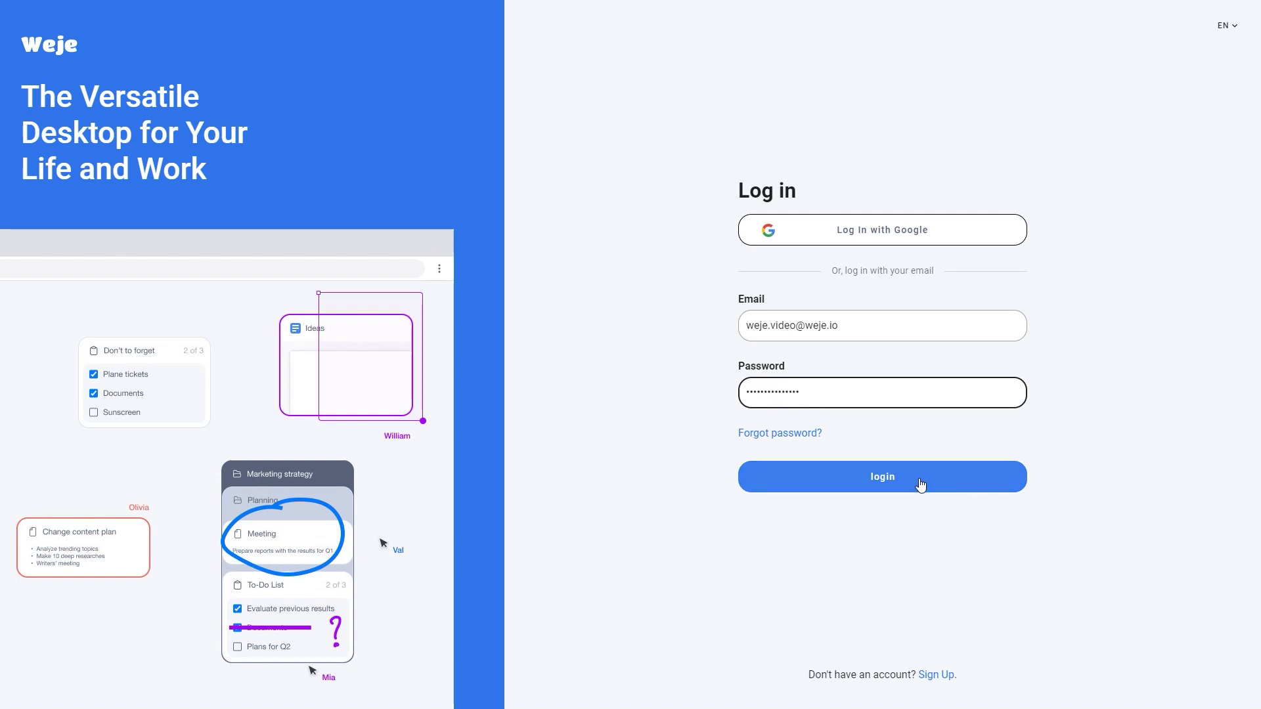
pyautogui.click(920, 485)
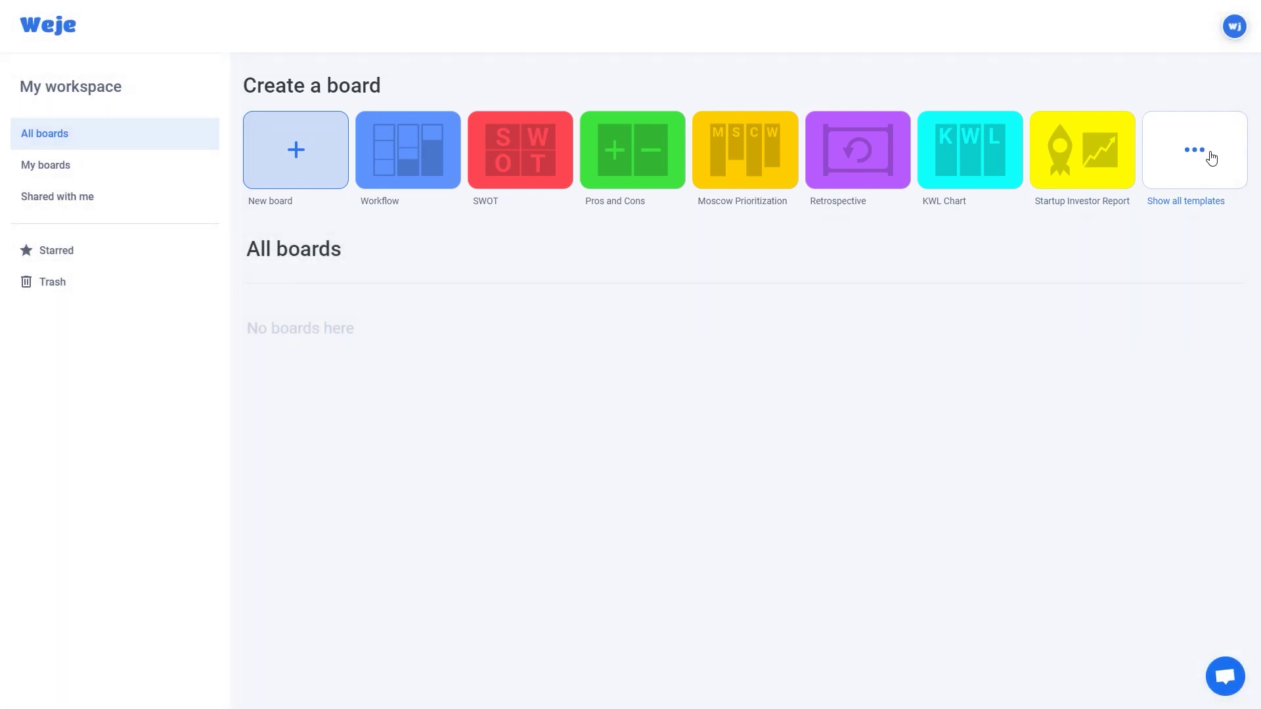
# Browse the full template gallery, then create a blank board named 'My board'.
pyautogui.click(1211, 158)
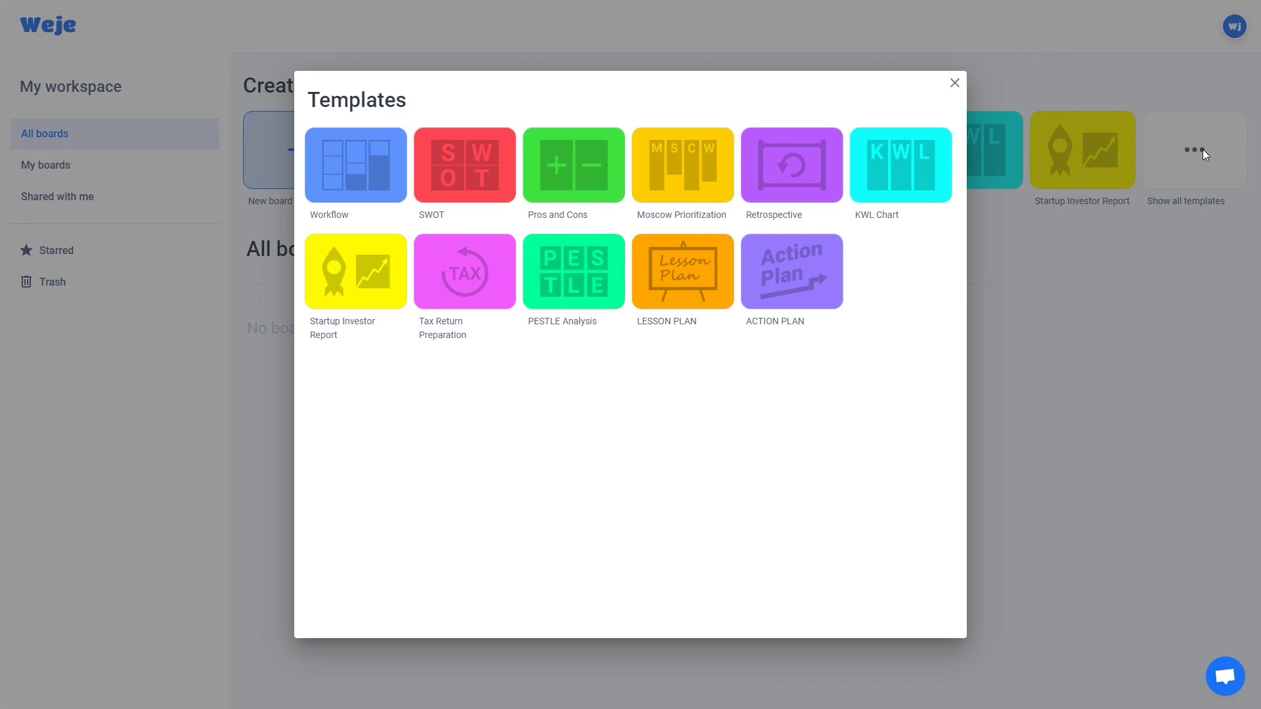
pyautogui.click(956, 85)
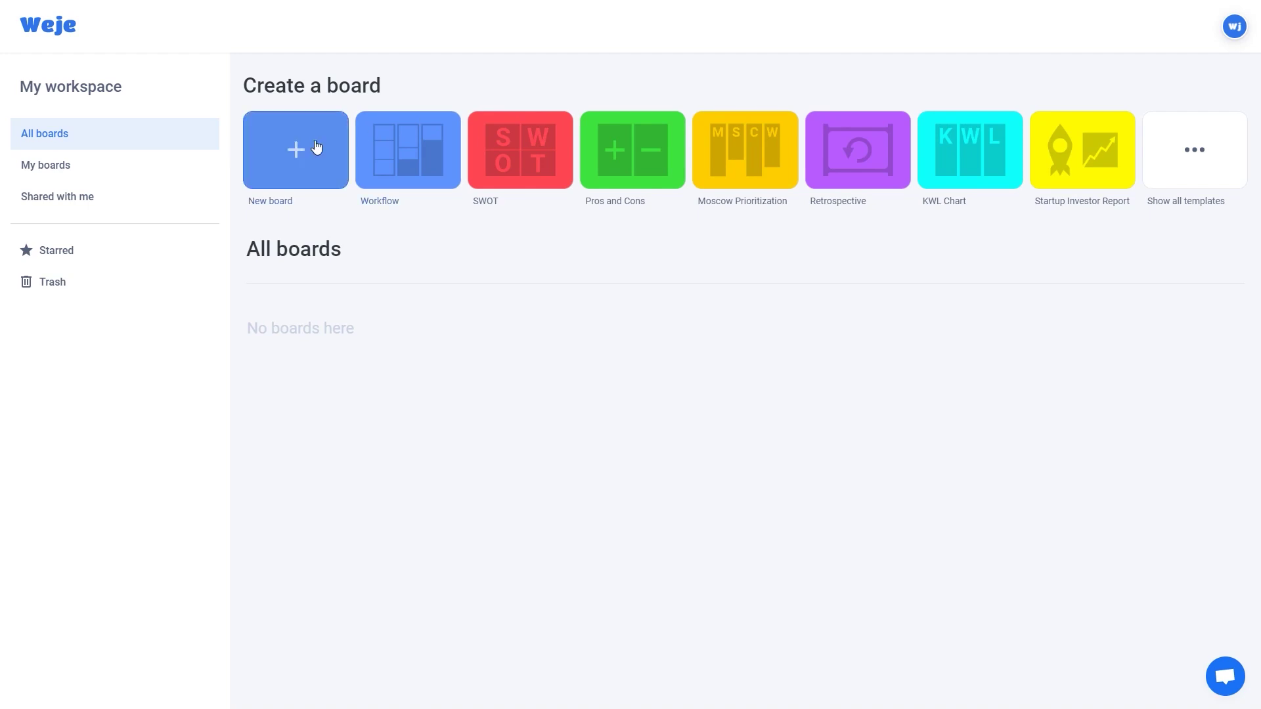
pyautogui.click(296, 157)
pyautogui.write('My board')
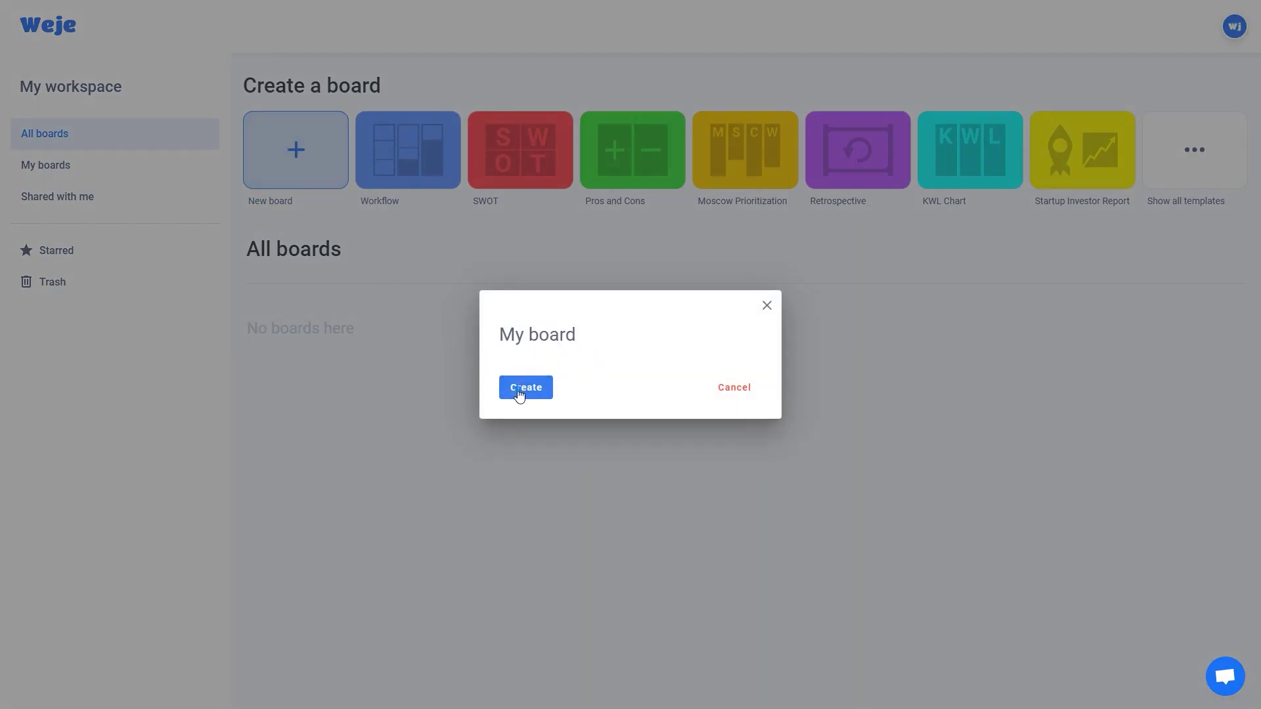
pyautogui.click(520, 391)
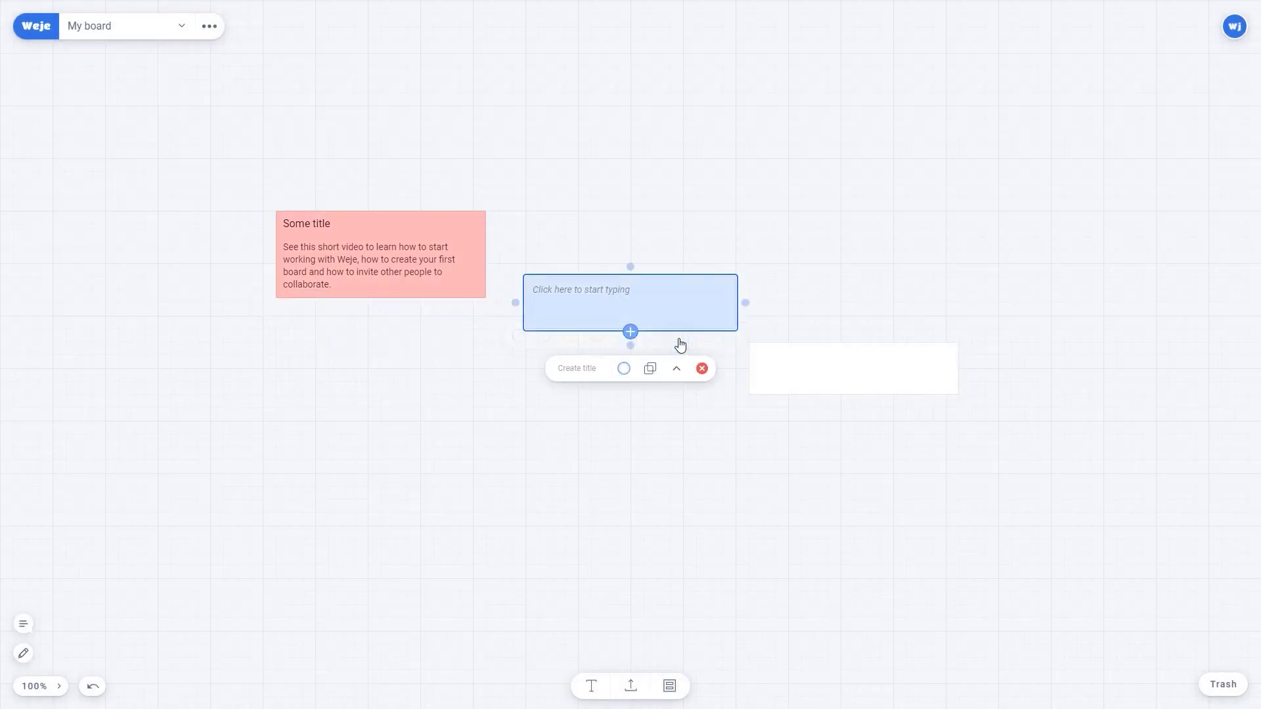
# Collapse the blue card to its title, and collapse then re-expand the pink Some title card.
pyautogui.click(676, 370)
pyautogui.click(413, 220)
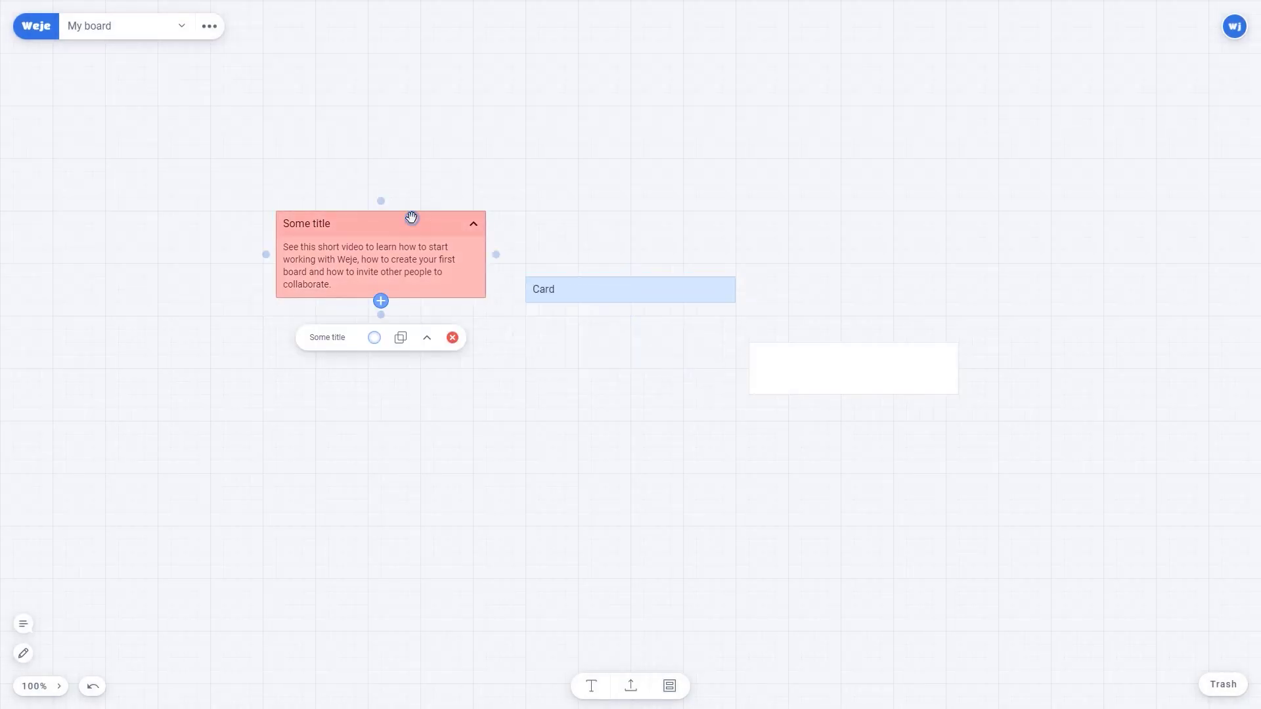
pyautogui.click(427, 337)
pyautogui.click(427, 276)
pyautogui.click(541, 371)
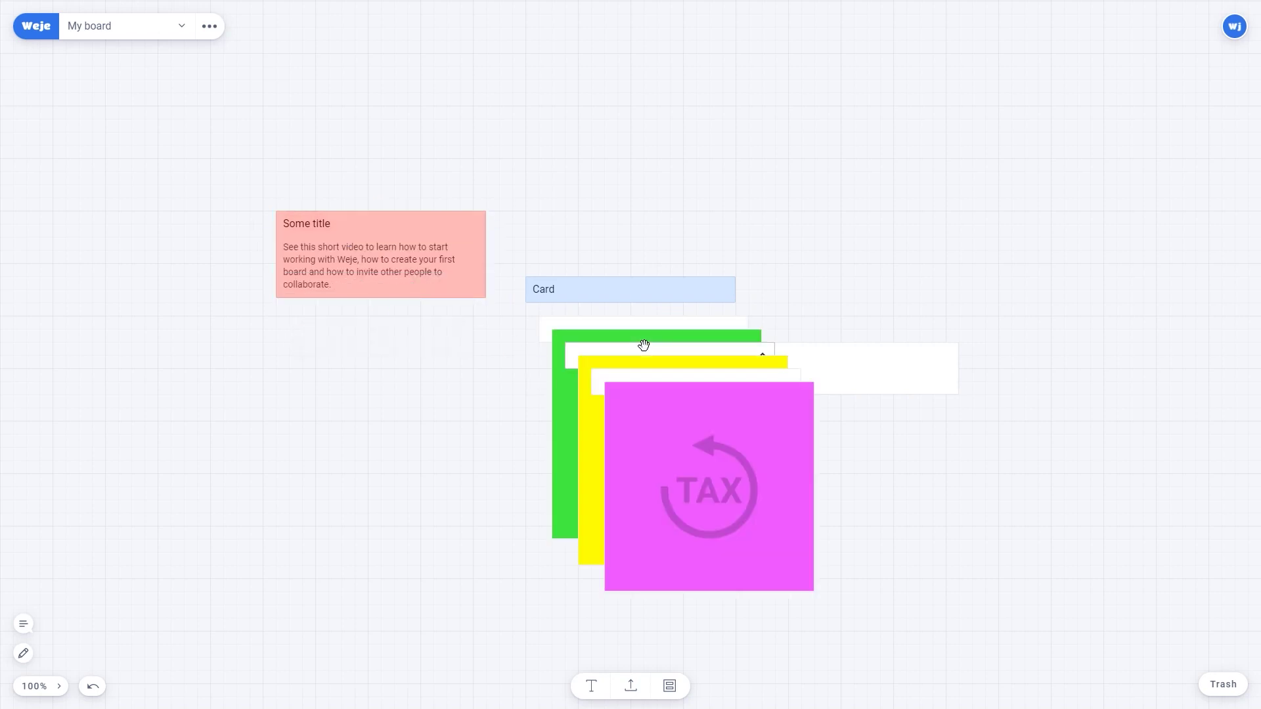
# Spread out the template tiles, place the audio and PDF cards, and enlarge the Google Document.
pyautogui.moveTo(654, 447); pyautogui.dragTo(1035, 99)
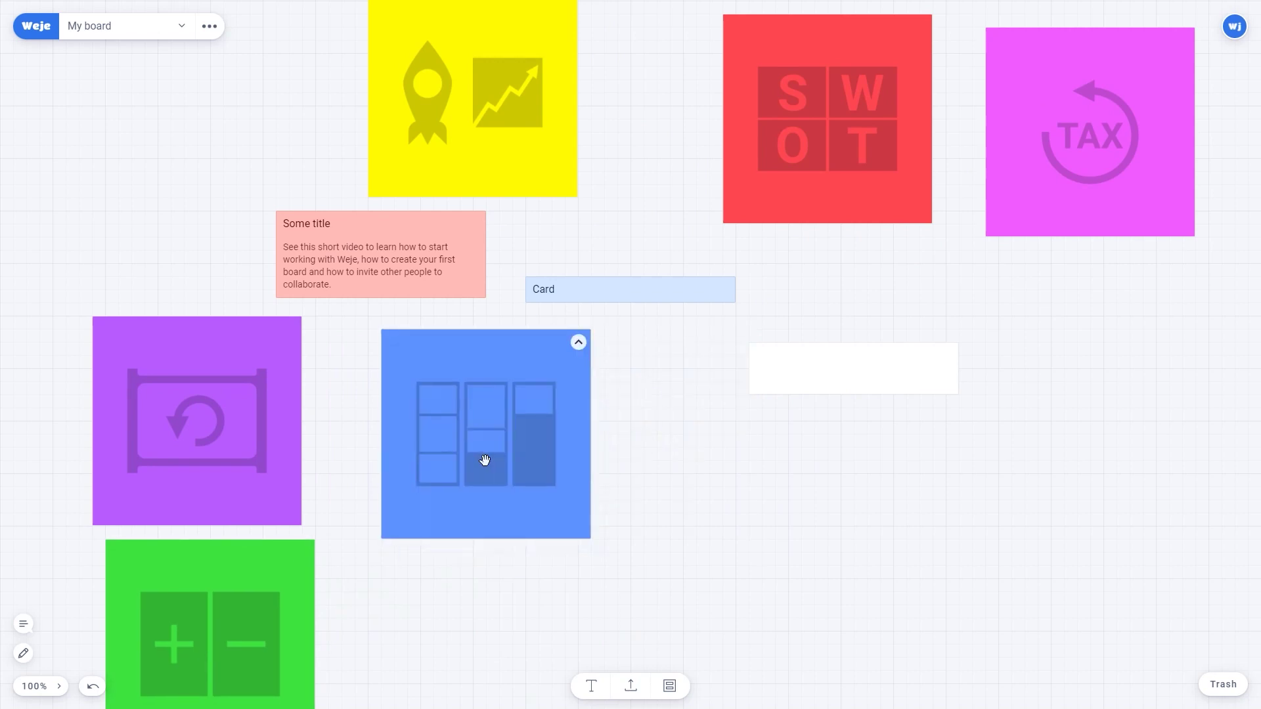
pyautogui.moveTo(634, 331); pyautogui.dragTo(501, 589)
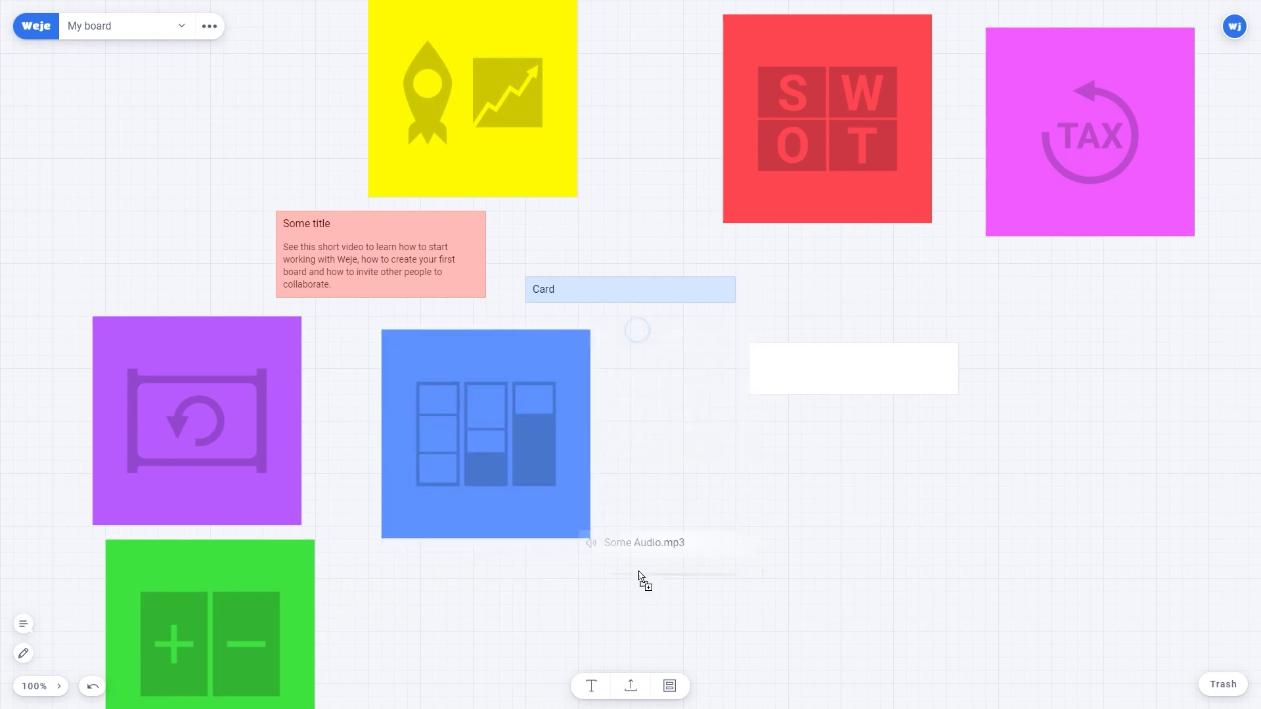
pyautogui.moveTo(641, 325); pyautogui.dragTo(807, 436)
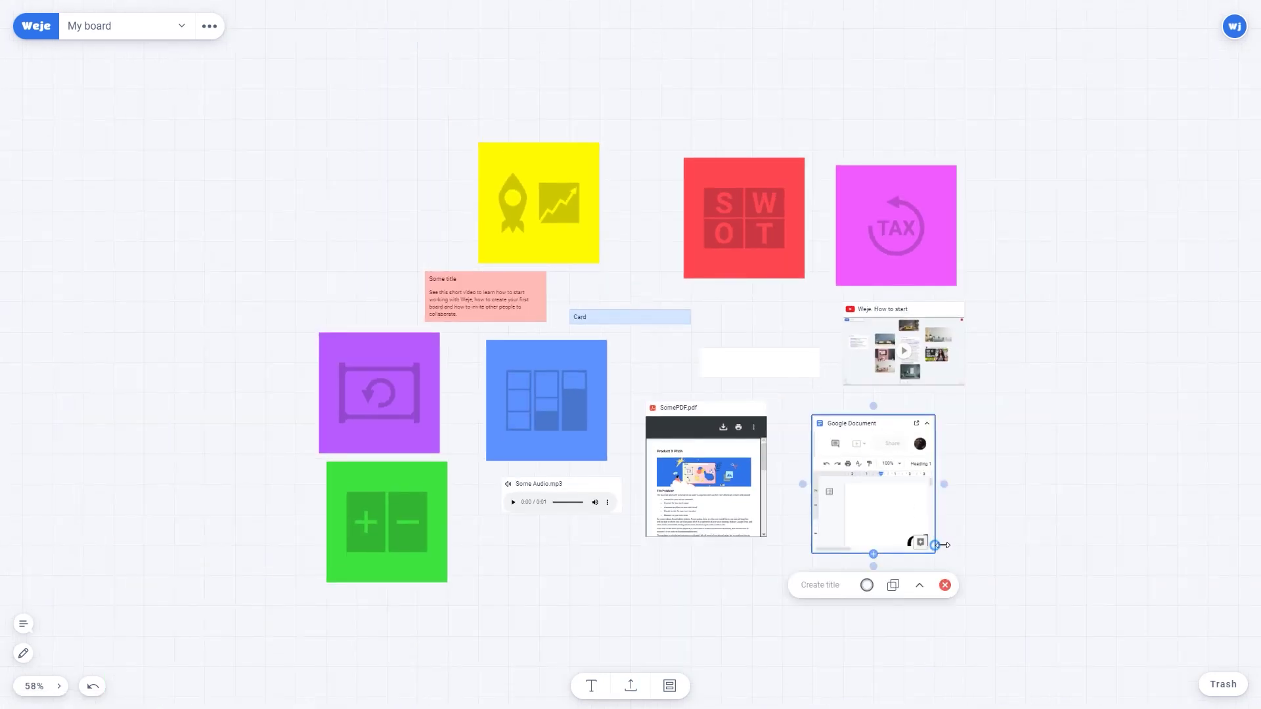
pyautogui.moveTo(943, 545); pyautogui.dragTo(1116, 706)
pyautogui.moveTo(1103, 338); pyautogui.dragTo(966, 318)
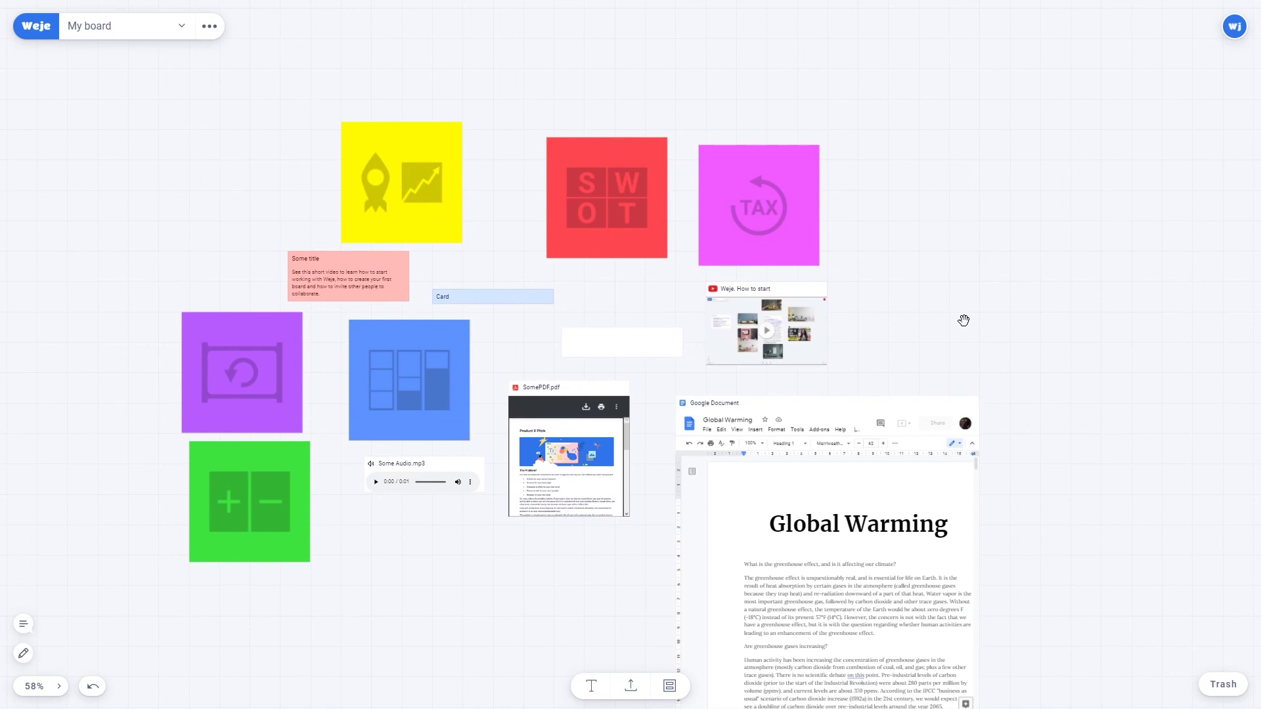
# Connect the purple tile to the green tile and the yellow tile to TAX.
pyautogui.click(222, 348)
pyautogui.moveTo(172, 372); pyautogui.dragTo(178, 506)
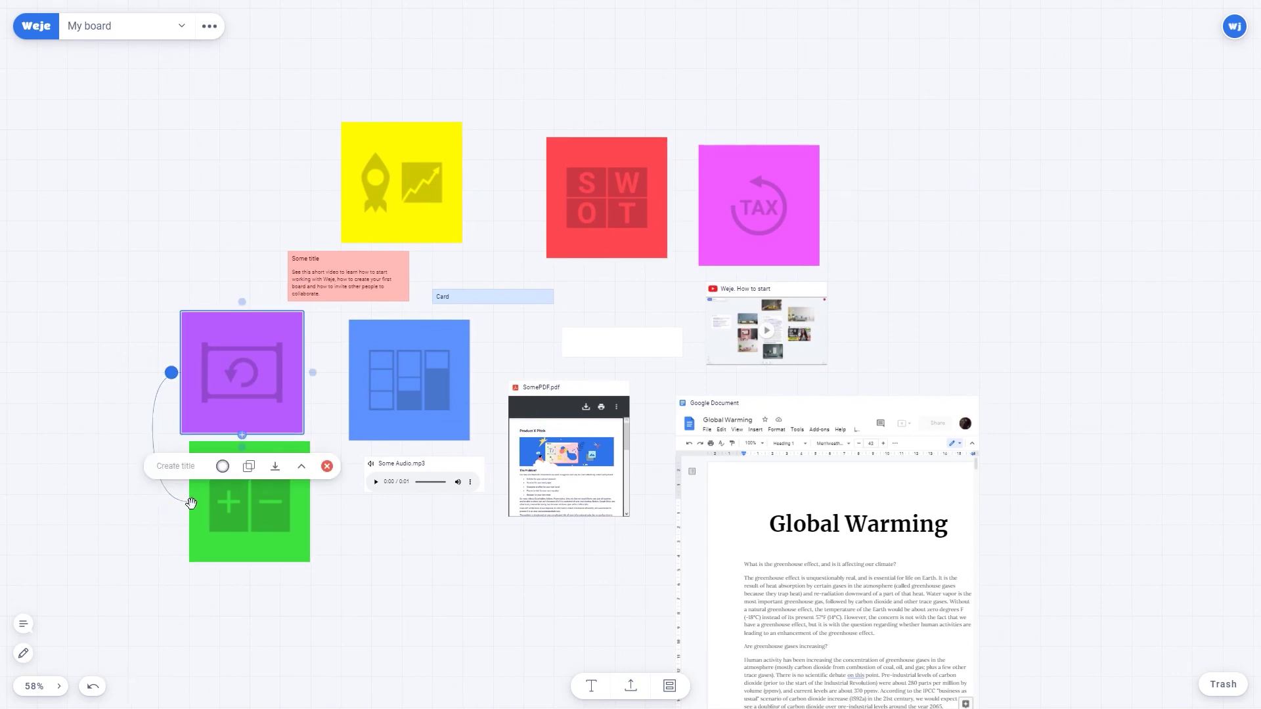
pyautogui.click(412, 151)
pyautogui.moveTo(401, 112); pyautogui.dragTo(759, 146)
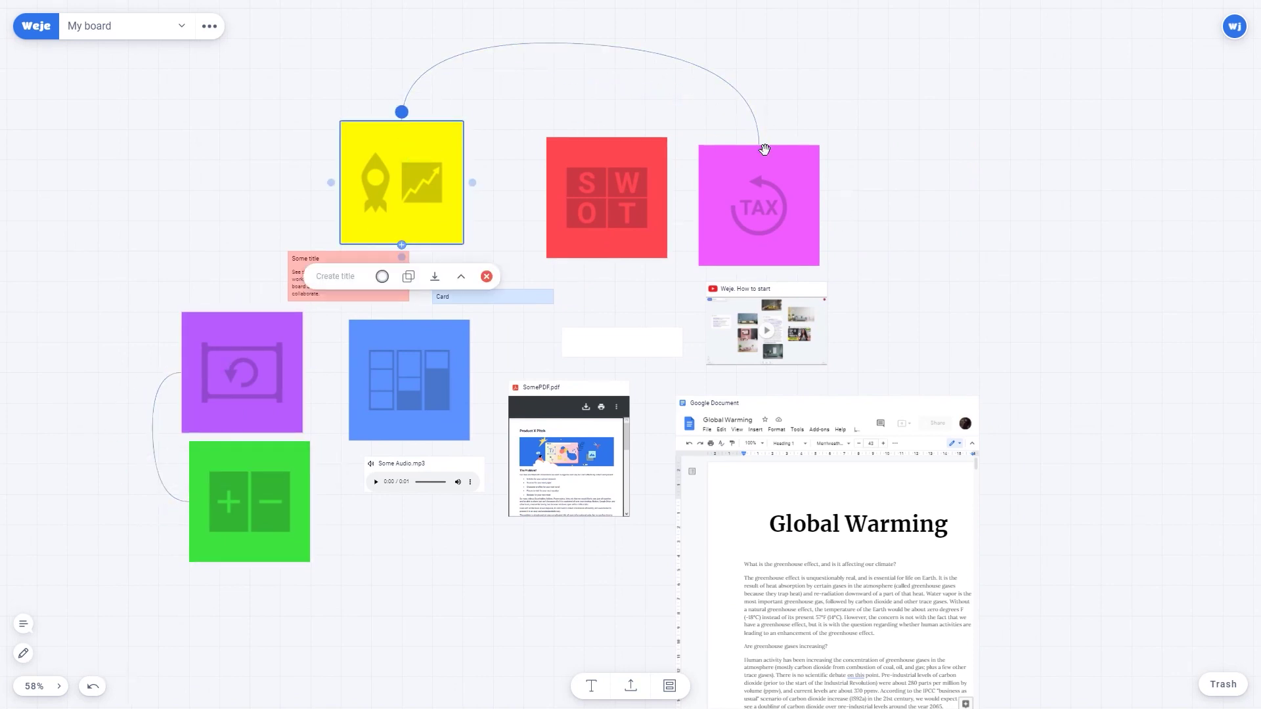
pyautogui.click(970, 148)
# Link TAX to a new list holding the video, Google Document and SomePDF.
pyautogui.click(760, 205)
pyautogui.moveTo(819, 206); pyautogui.dragTo(972, 214)
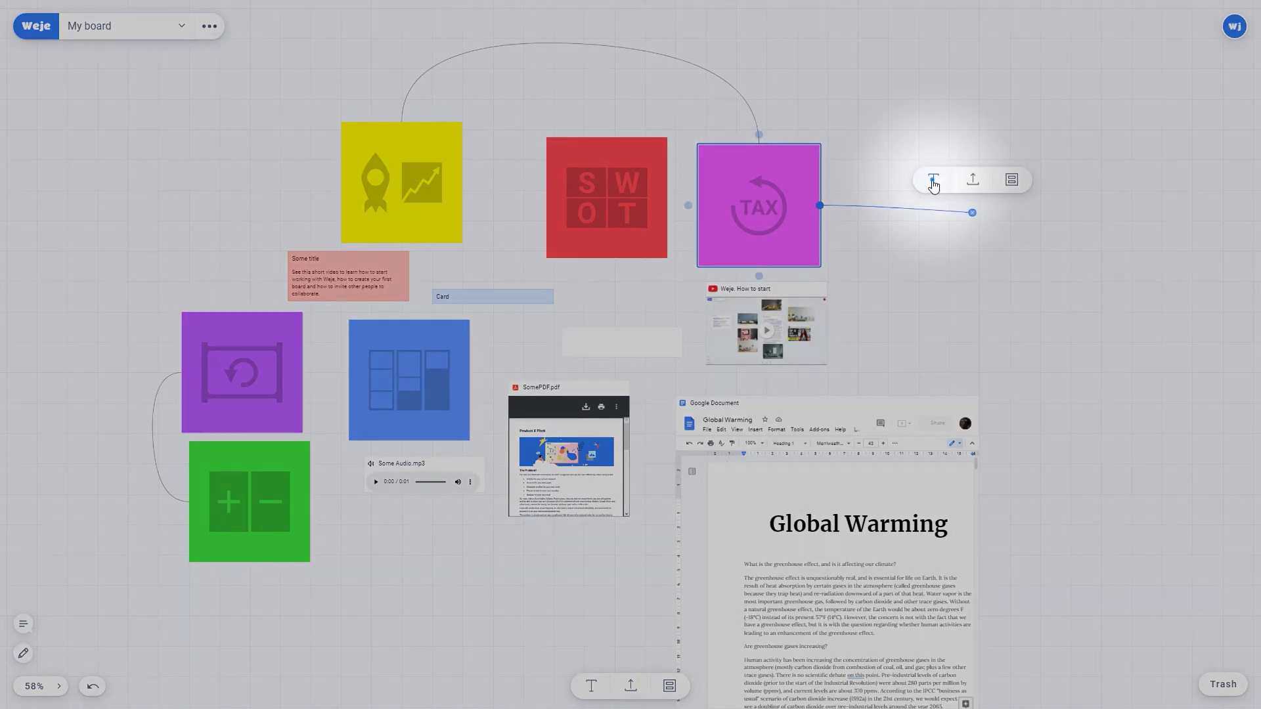
pyautogui.click(934, 181)
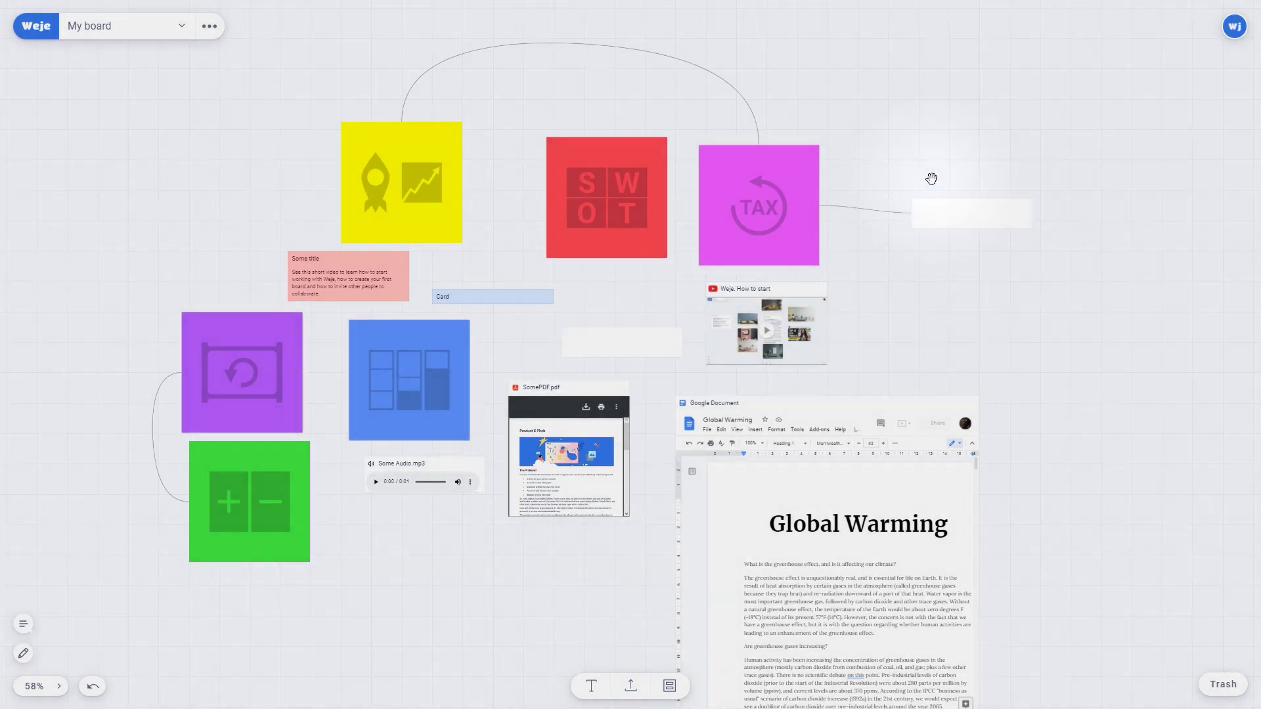
pyautogui.moveTo(904, 348); pyautogui.dragTo(919, 320)
pyautogui.moveTo(533, 387); pyautogui.dragTo(946, 446)
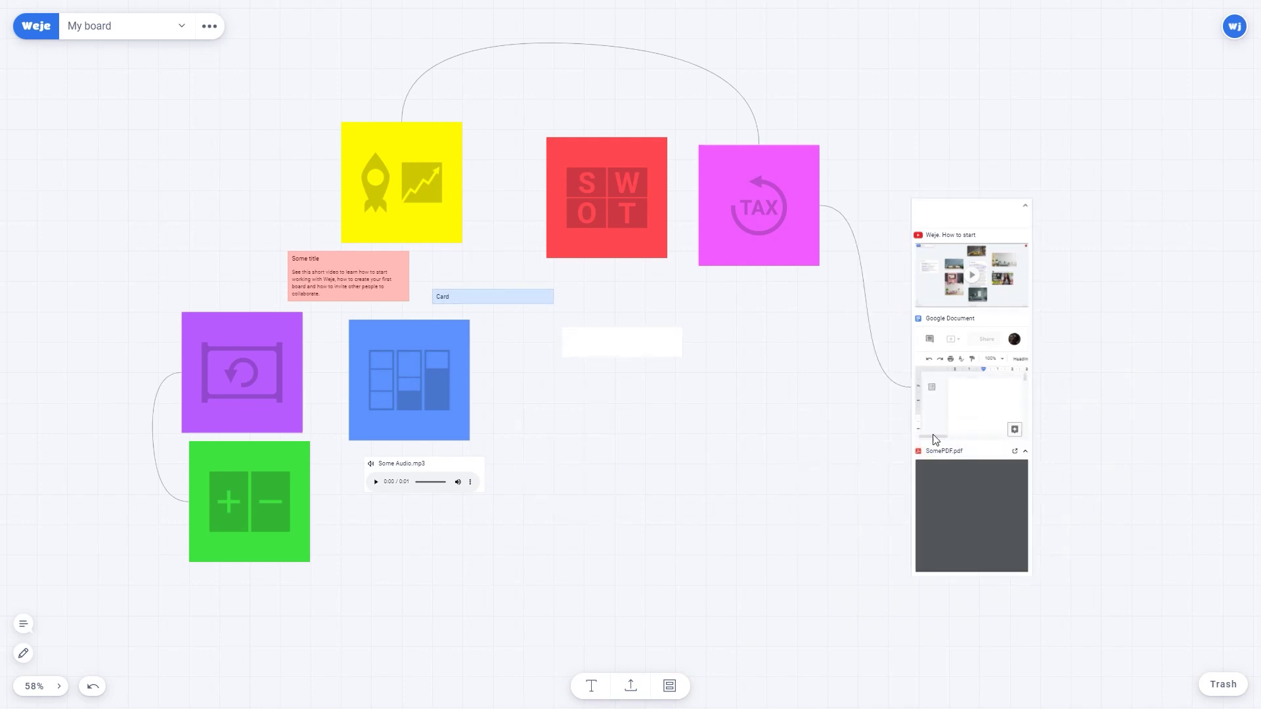
pyautogui.click(964, 204)
pyautogui.scroll(3, 986, 586)
pyautogui.scroll(2, 985, 586)
pyautogui.moveTo(985, 585); pyautogui.dragTo(760, 507)
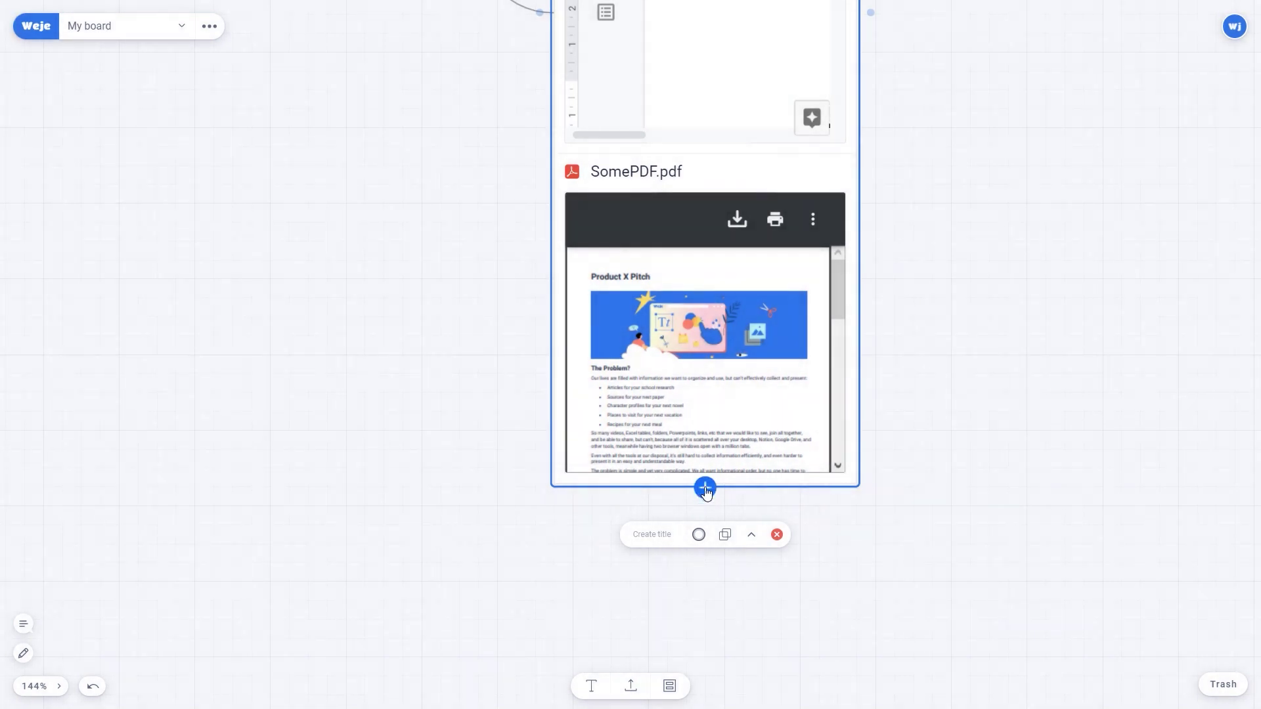
# Append a 'New card' text card to the bottom of the TAX-linked list.
pyautogui.click(704, 489)
pyautogui.click(686, 534)
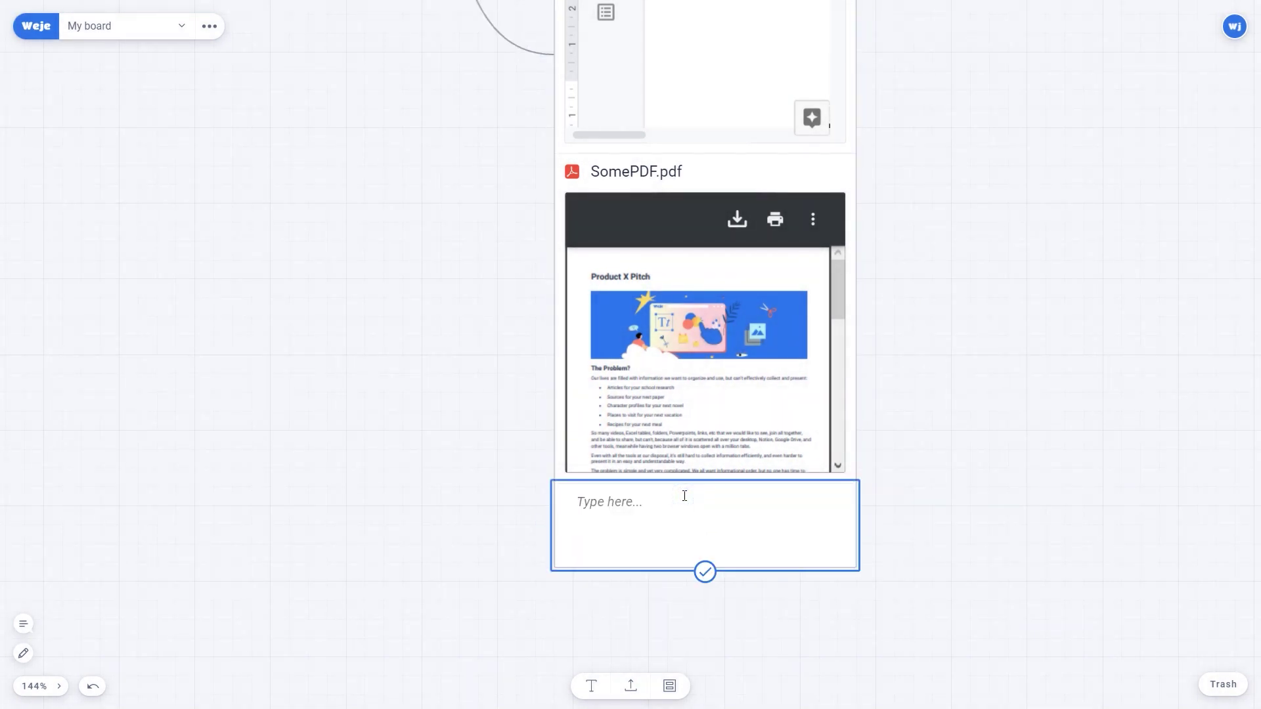
pyautogui.write('New card')
pyautogui.click(704, 572)
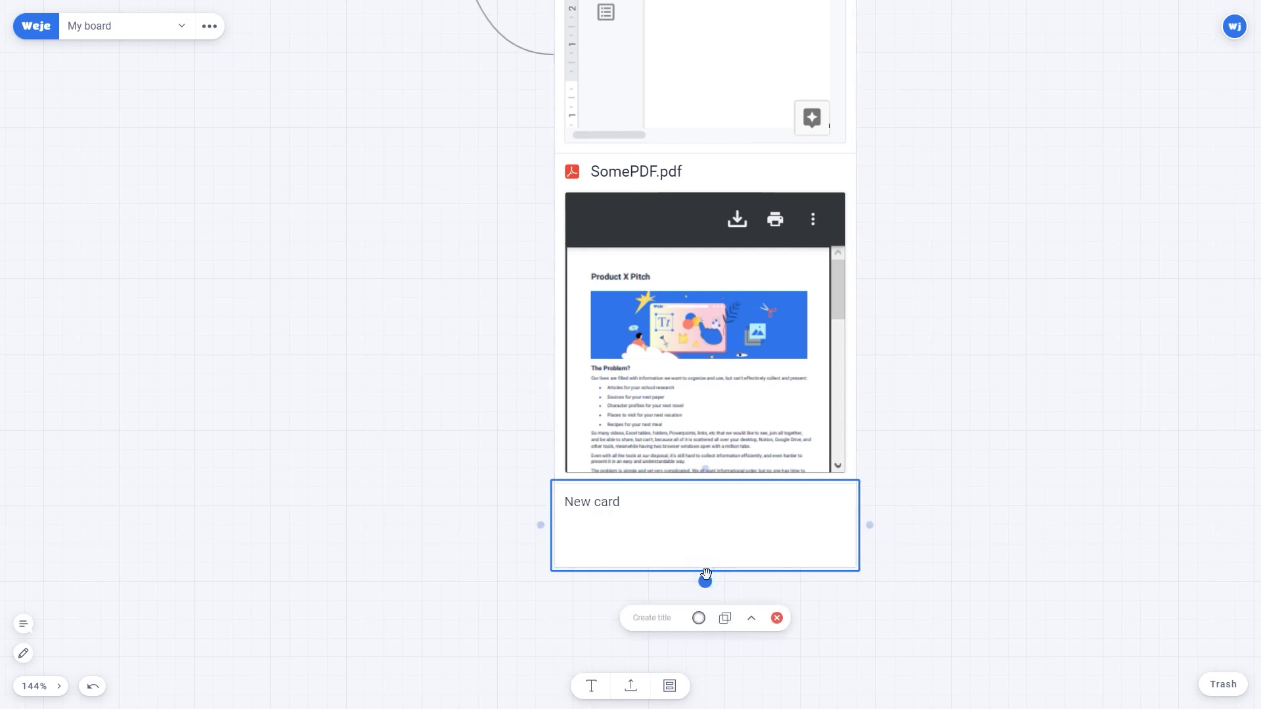
pyautogui.click(934, 124)
pyautogui.scroll(3, 1077, 123)
pyautogui.scroll(-5, 729, 256)
pyautogui.moveTo(737, 250)
pyautogui.mouseDown()
pyautogui.moveTo(832, 322)
pyautogui.moveTo(813, 367)
pyautogui.mouseUp()
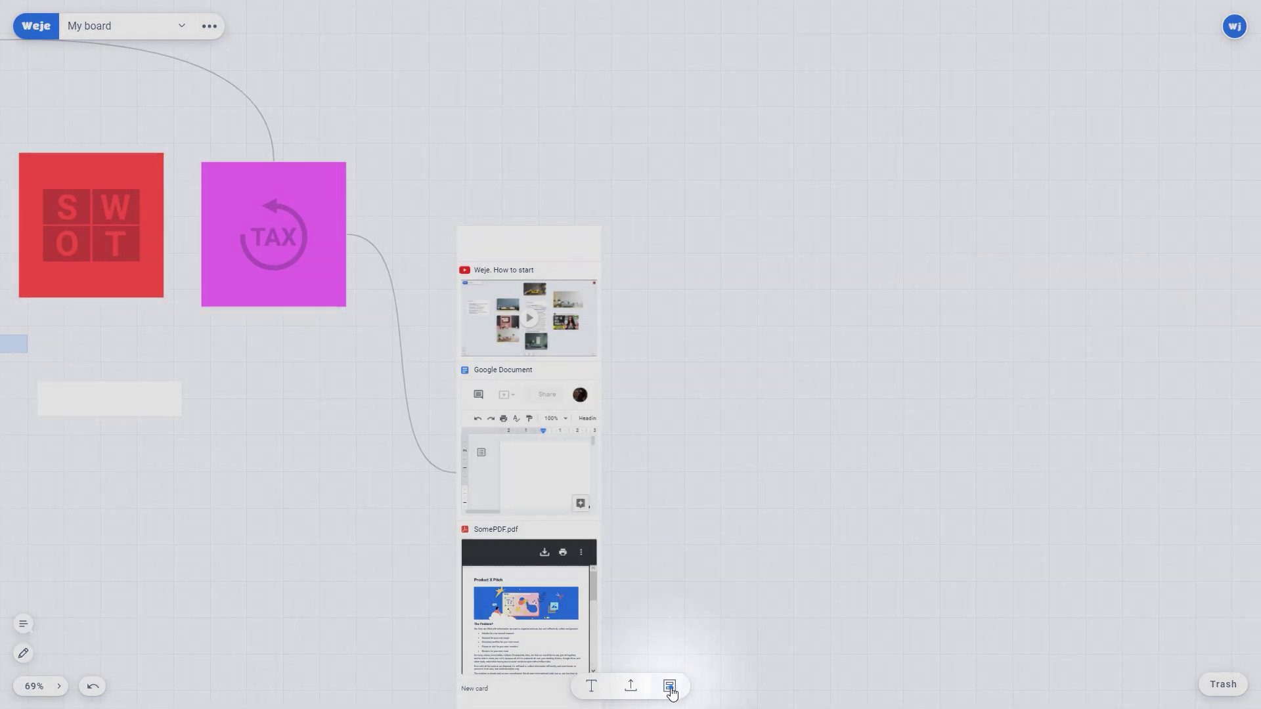
# Add a new list at the right and move the blue template tile into it.
pyautogui.moveTo(669, 686); pyautogui.dragTo(765, 184)
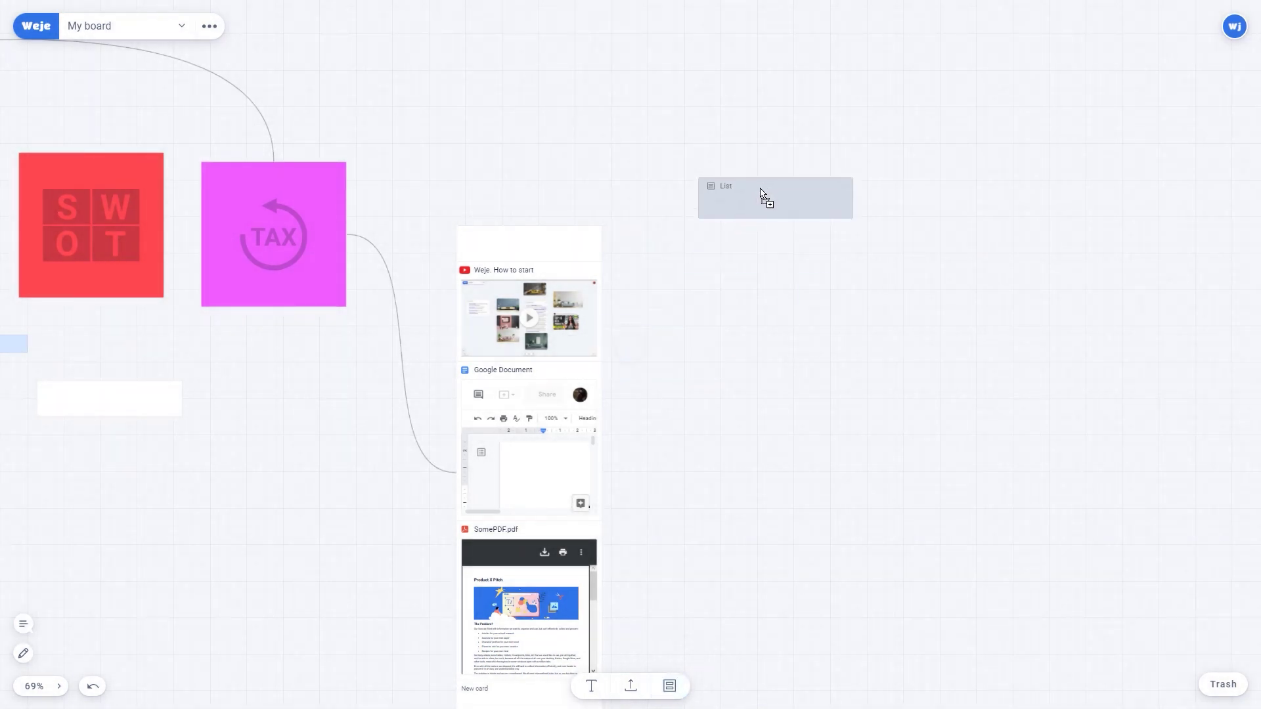
pyautogui.scroll(-5, 696, 164)
pyautogui.moveTo(633, 163); pyautogui.dragTo(796, 127)
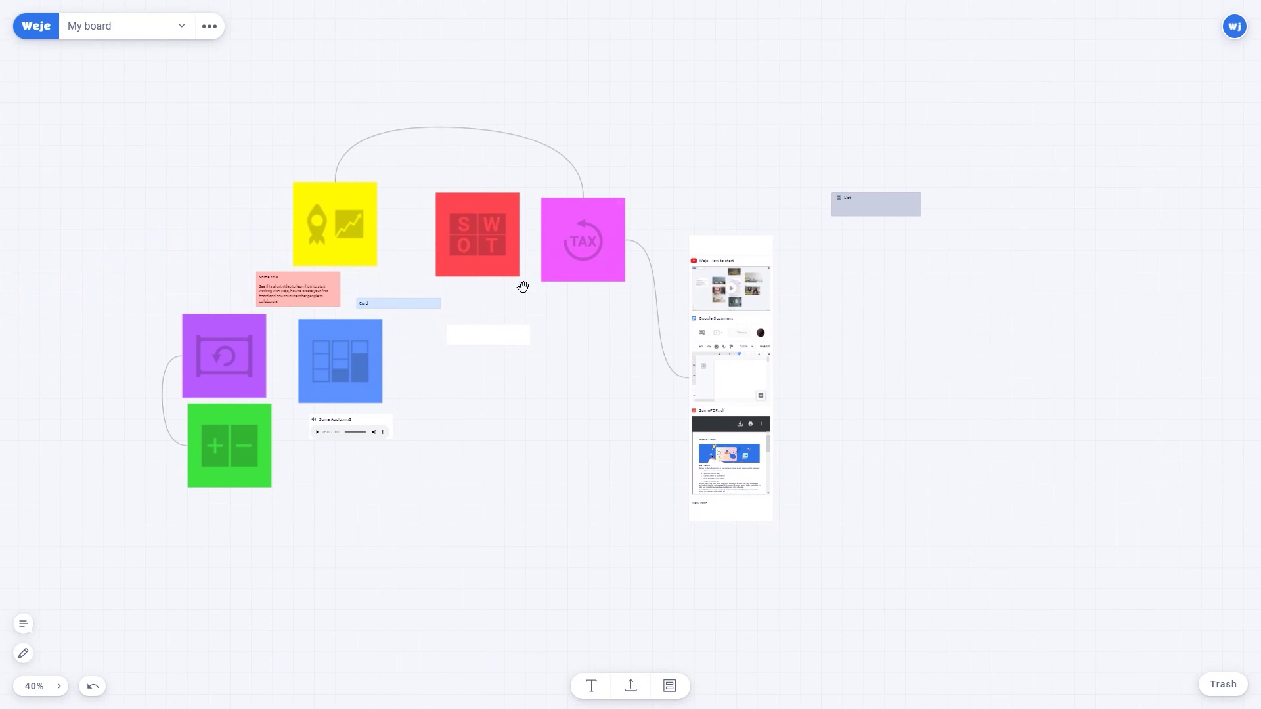
pyautogui.click(414, 297)
pyautogui.moveTo(413, 297)
pyautogui.mouseDown()
pyautogui.moveTo(870, 230)
pyautogui.moveTo(884, 217)
pyautogui.mouseUp()
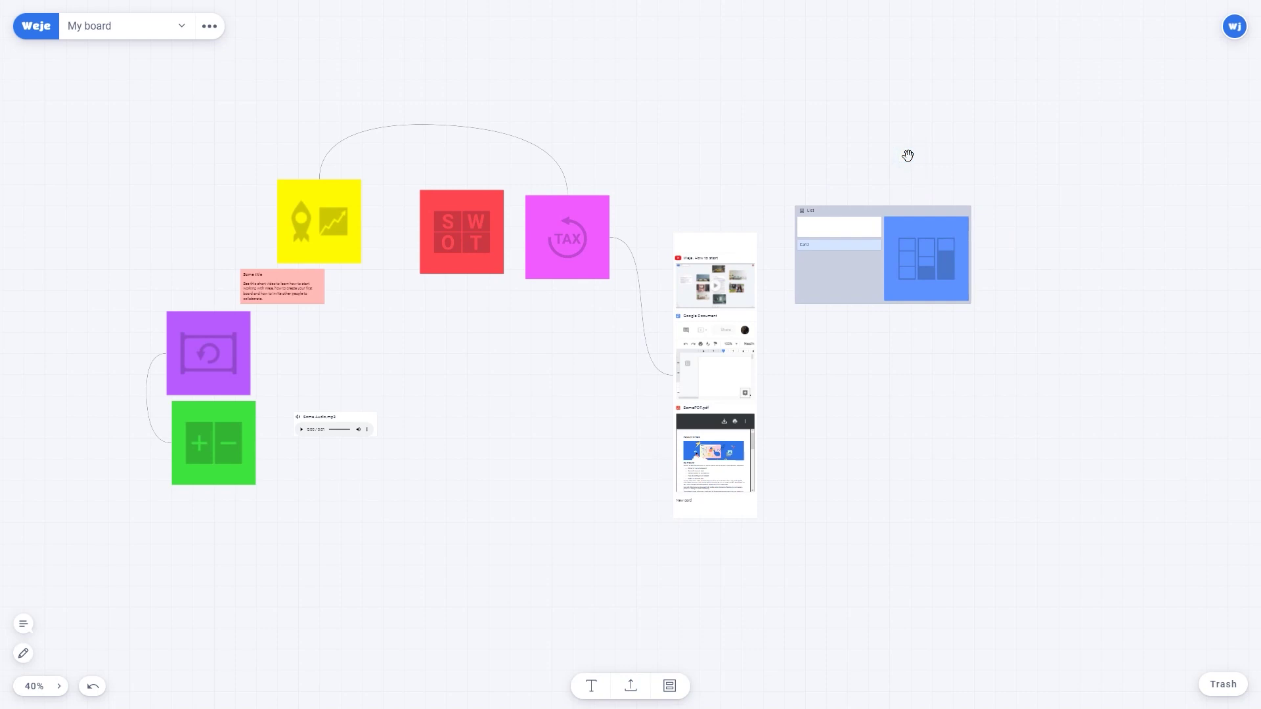
# Group the purple, green, note and audio items into a second list.
pyautogui.click(201, 336)
pyautogui.click(229, 408)
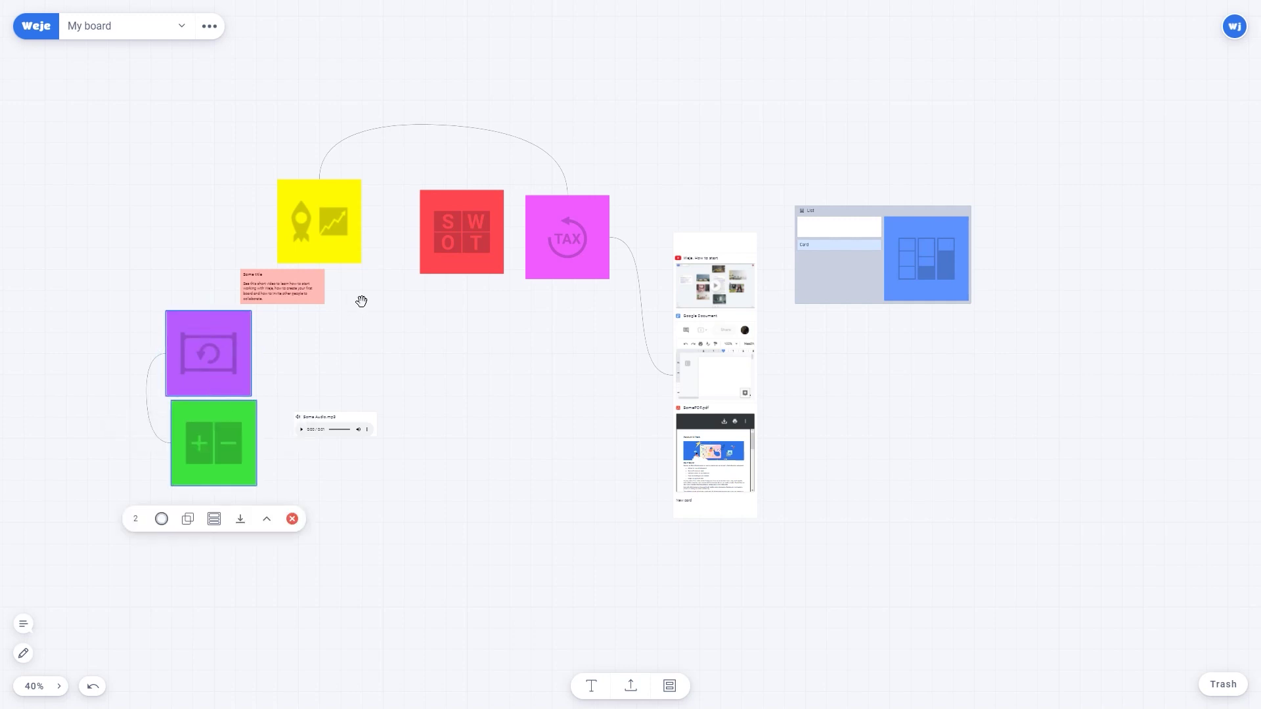
pyautogui.moveTo(394, 287); pyautogui.dragTo(289, 471)
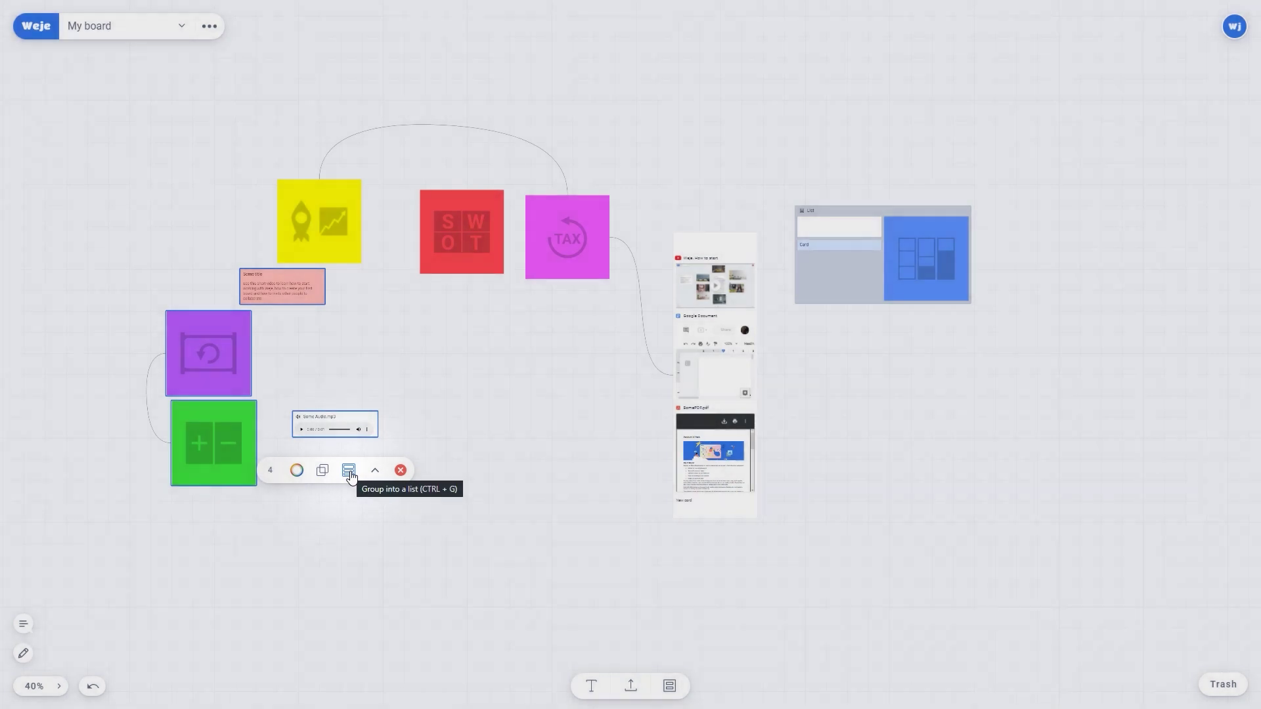
pyautogui.click(349, 470)
pyautogui.moveTo(626, 352); pyautogui.dragTo(419, 336)
pyautogui.scroll(3, 607, 379)
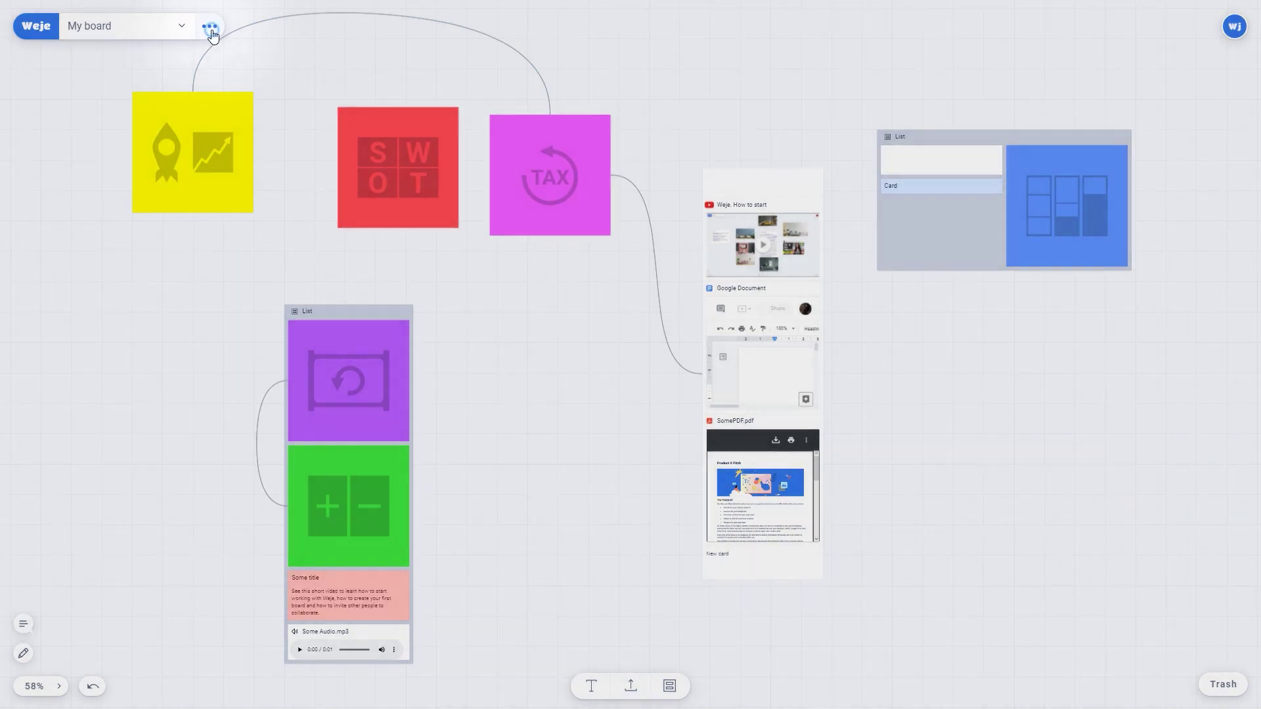
pyautogui.click(209, 26)
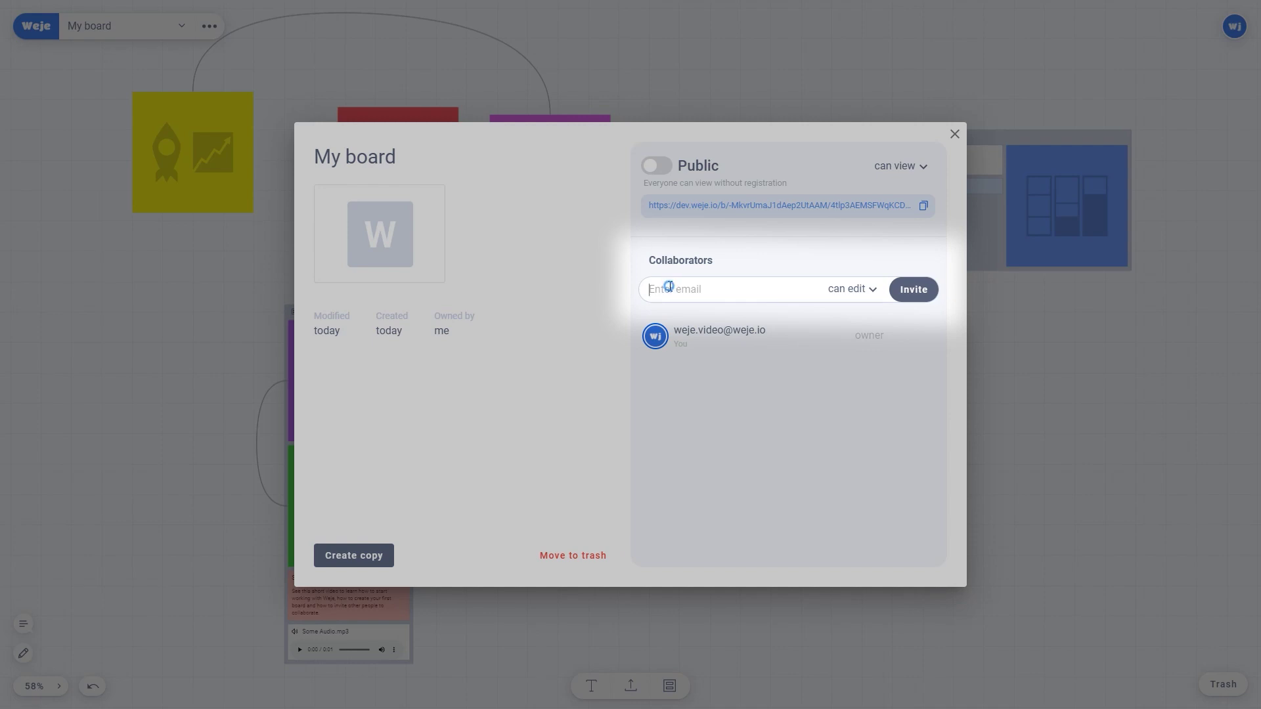
pyautogui.click(869, 294)
pyautogui.click(871, 319)
pyautogui.click(860, 289)
pyautogui.click(865, 349)
pyautogui.click(913, 290)
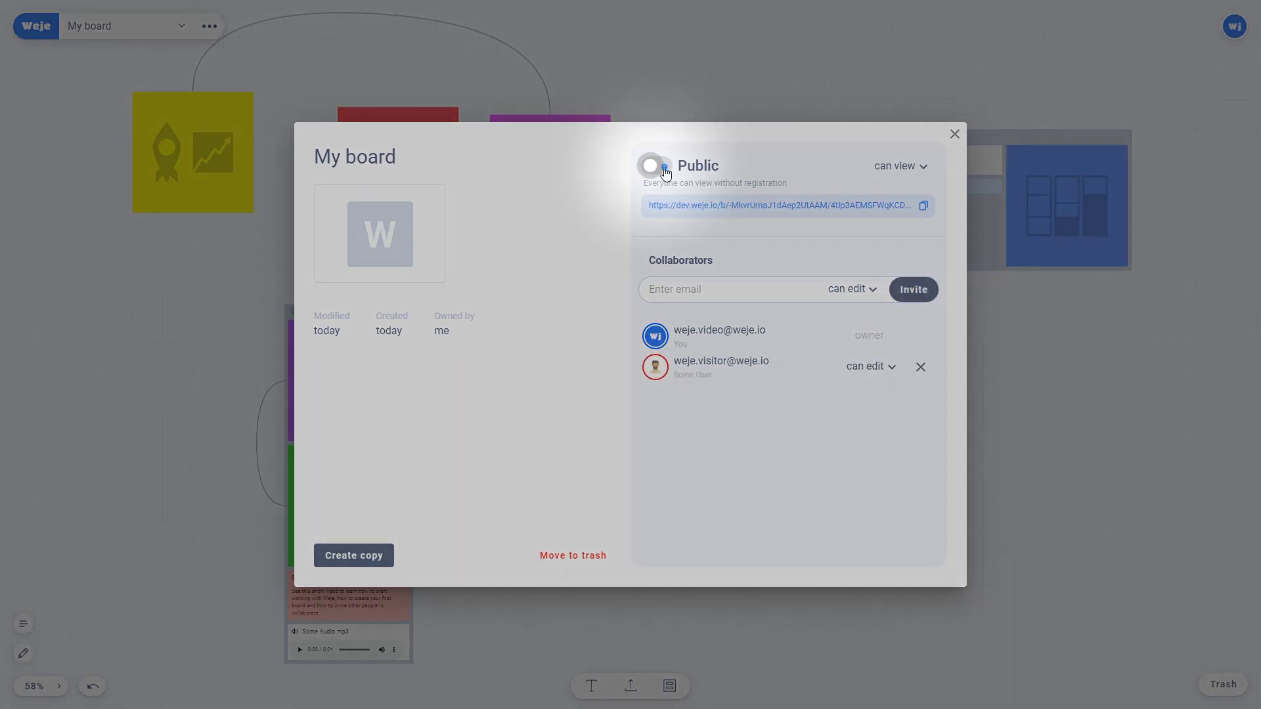
# Make the board public with view-only access and copy its share link.
pyautogui.click(656, 166)
pyautogui.click(894, 172)
pyautogui.click(909, 197)
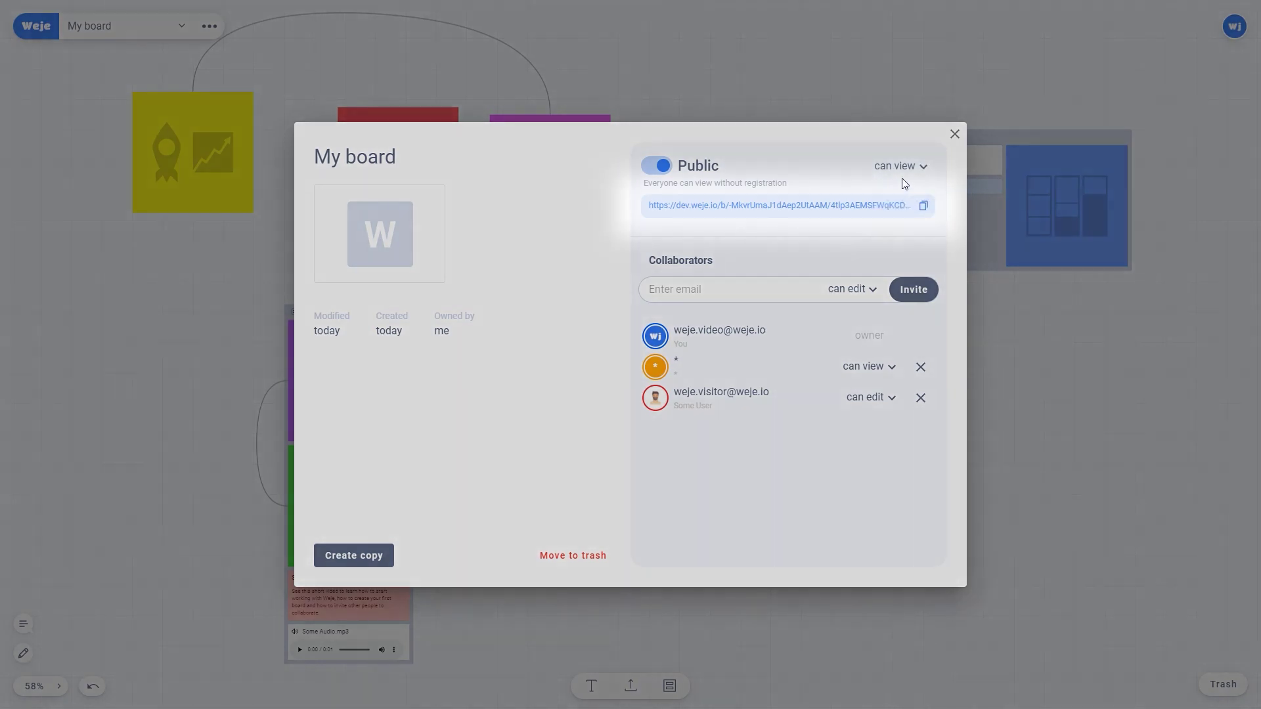
pyautogui.click(925, 206)
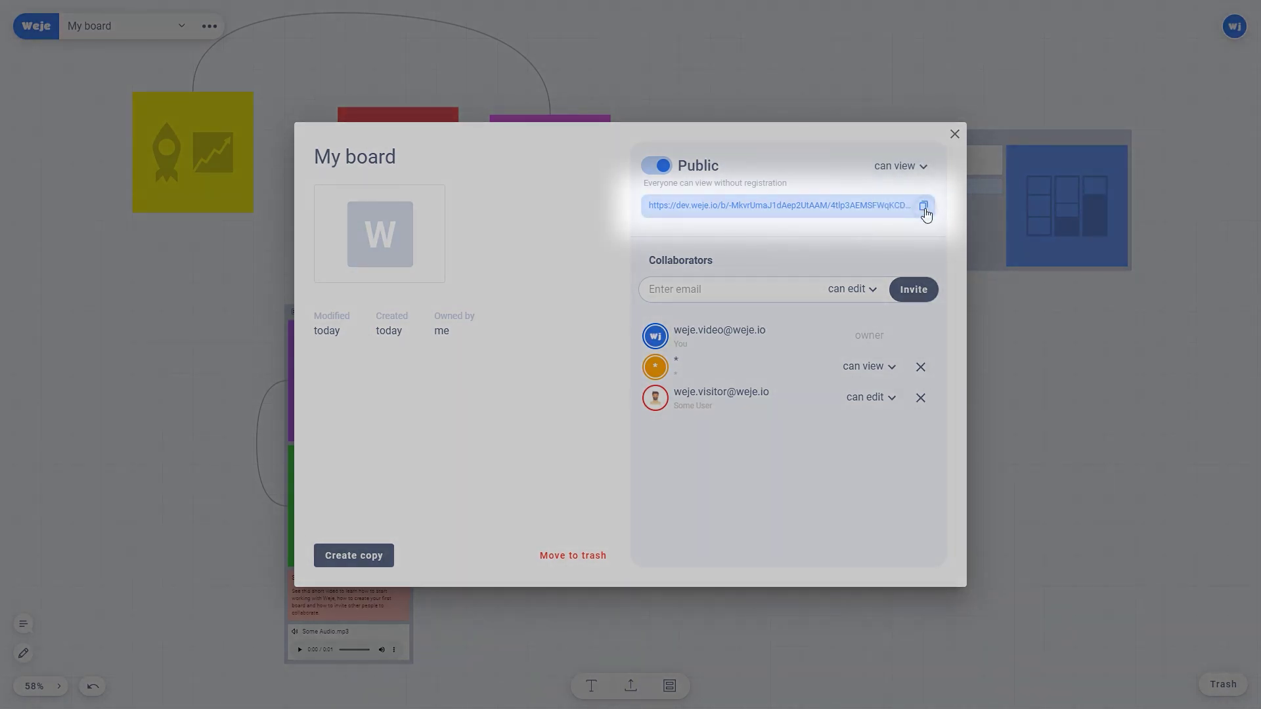
pyautogui.click(955, 134)
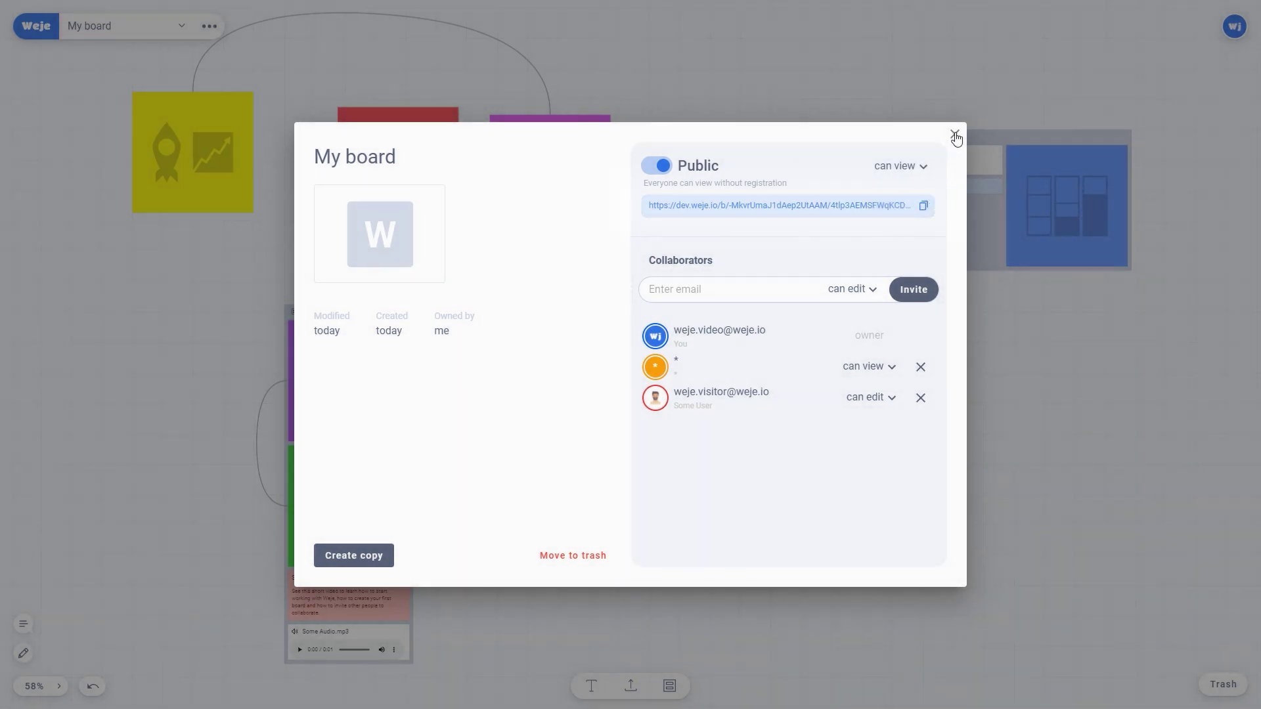
# Turn the note's body text into a Heading 1.
pyautogui.scroll(5, 551, 510)
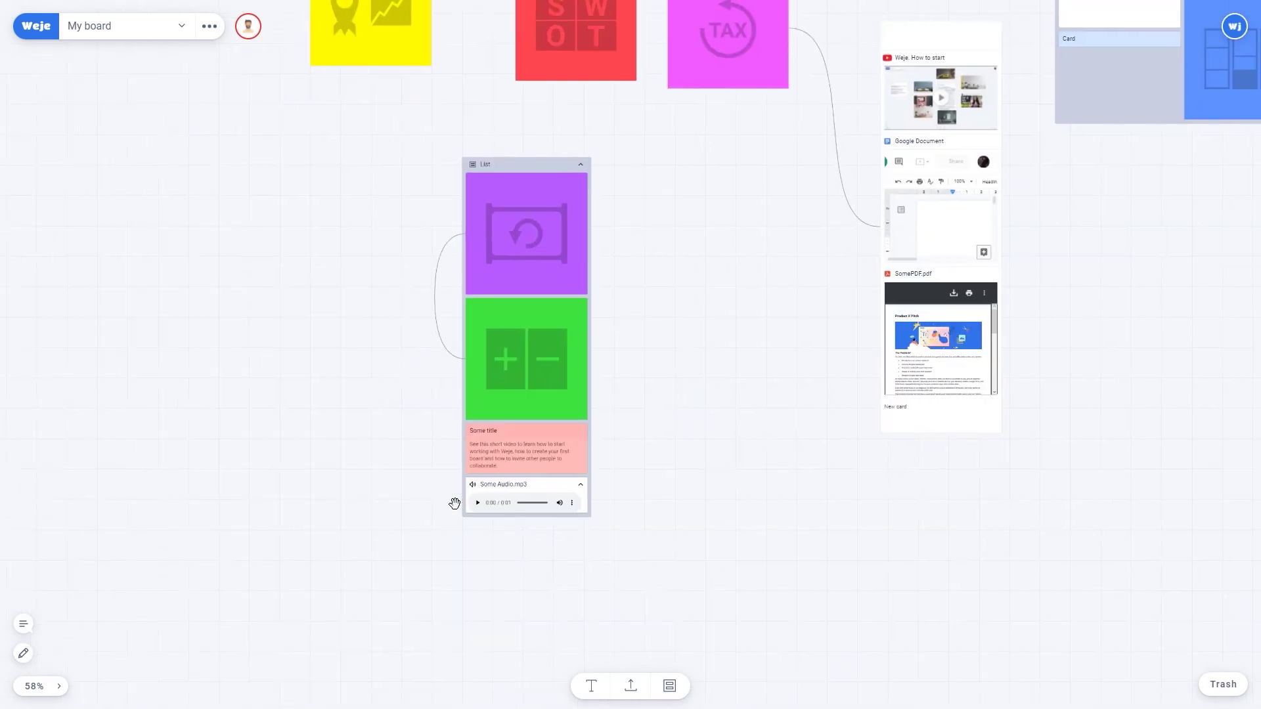
pyautogui.doubleClick(630, 401)
pyautogui.hotkey('ctrl', 'a')
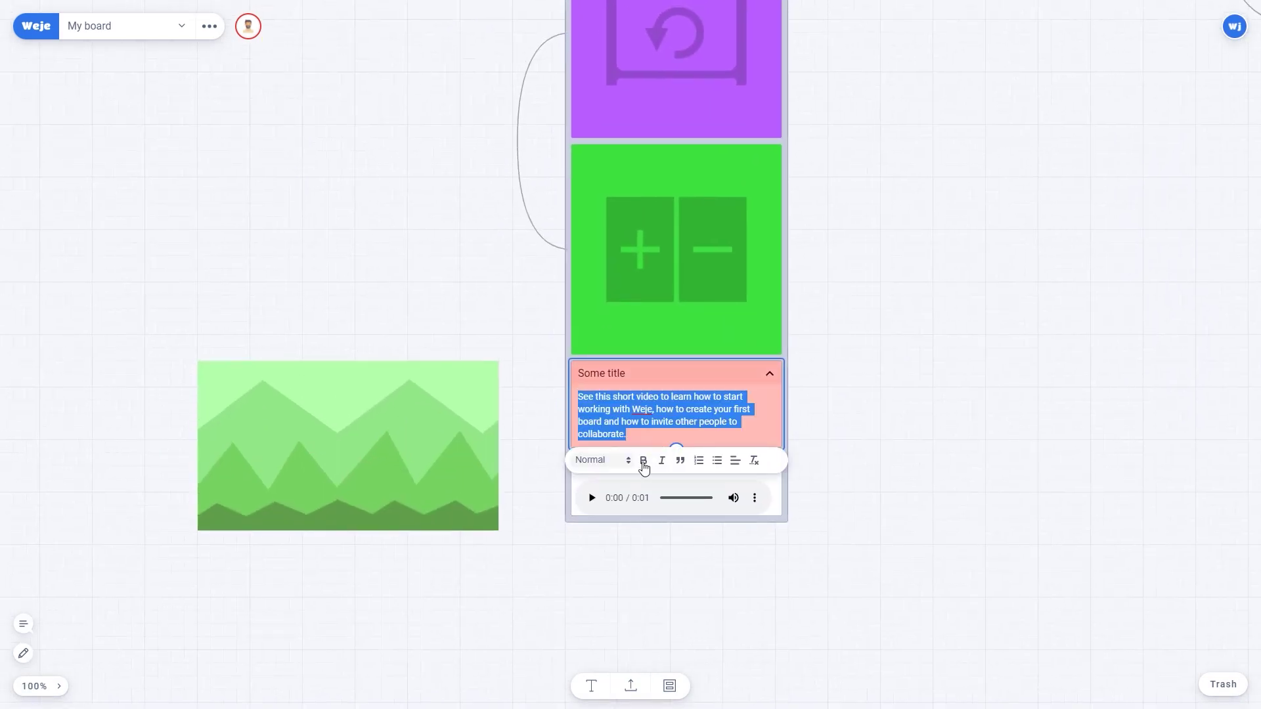
pyautogui.click(589, 459)
pyautogui.click(616, 495)
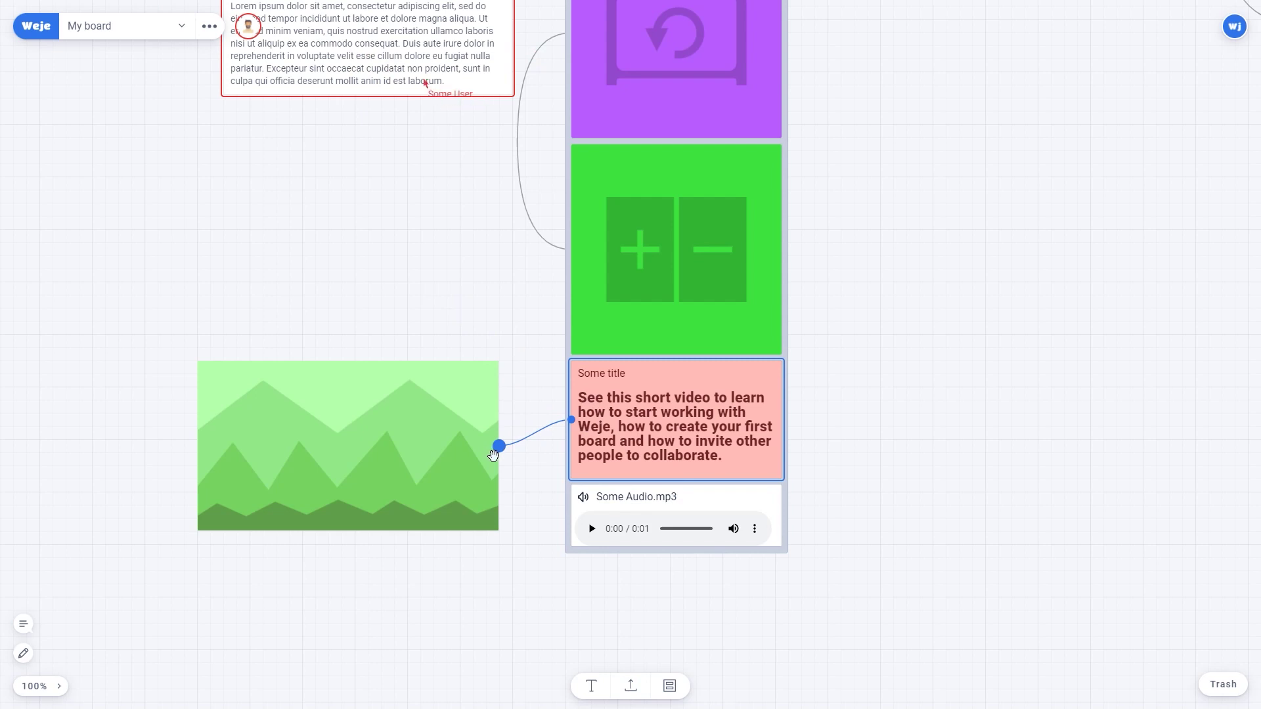
# Connect the landscape image to the note and link the note to a new image card.
pyautogui.moveTo(571, 420); pyautogui.dragTo(489, 444)
pyautogui.scroll(-2, 766, 502)
pyautogui.moveTo(765, 502); pyautogui.dragTo(904, 193)
pyautogui.click(867, 160)
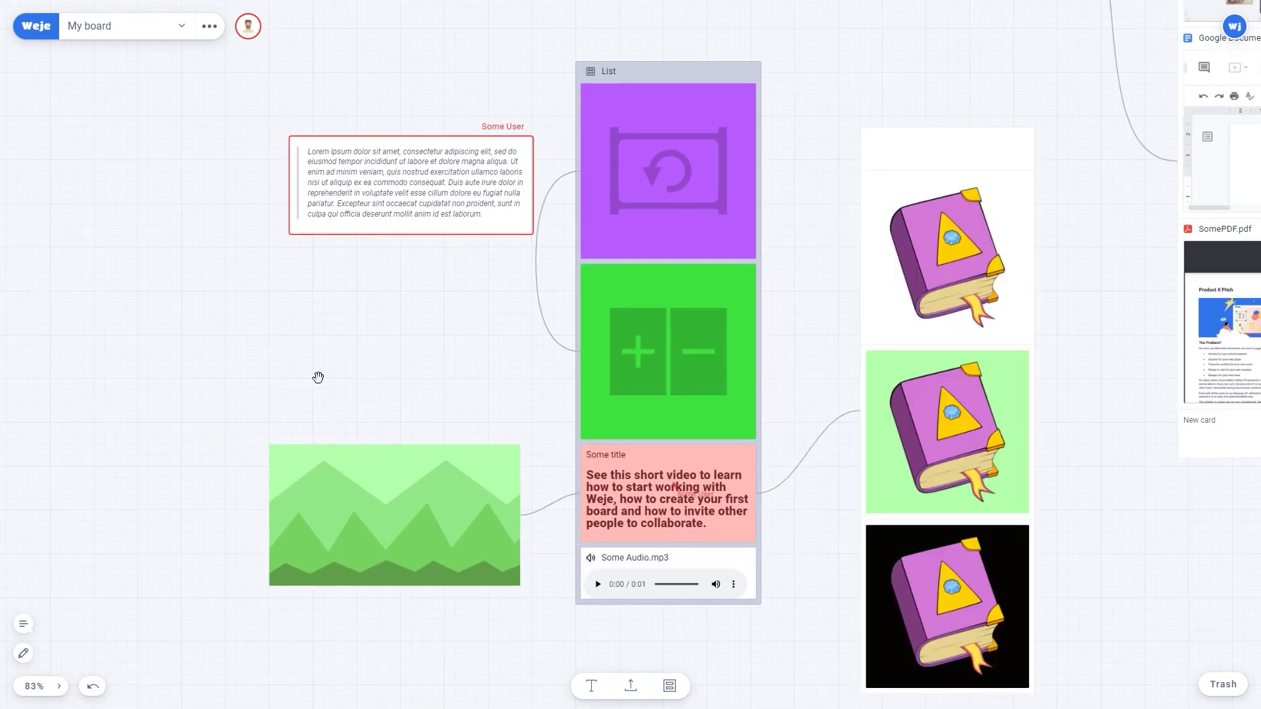
# Reattach the TAX-to-files link so it starts at the green book card.
pyautogui.hscroll(4, 425, 304)
pyautogui.scroll(2, 425, 305)
pyautogui.scroll(-3, 616, 333)
pyautogui.moveTo(702, 274)
pyautogui.mouseDown()
pyautogui.moveTo(600, 332)
pyautogui.moveTo(640, 298)
pyautogui.moveTo(633, 289)
pyautogui.mouseUp()
pyautogui.click(656, 173)
pyautogui.moveTo(656, 174); pyautogui.dragTo(632, 486)
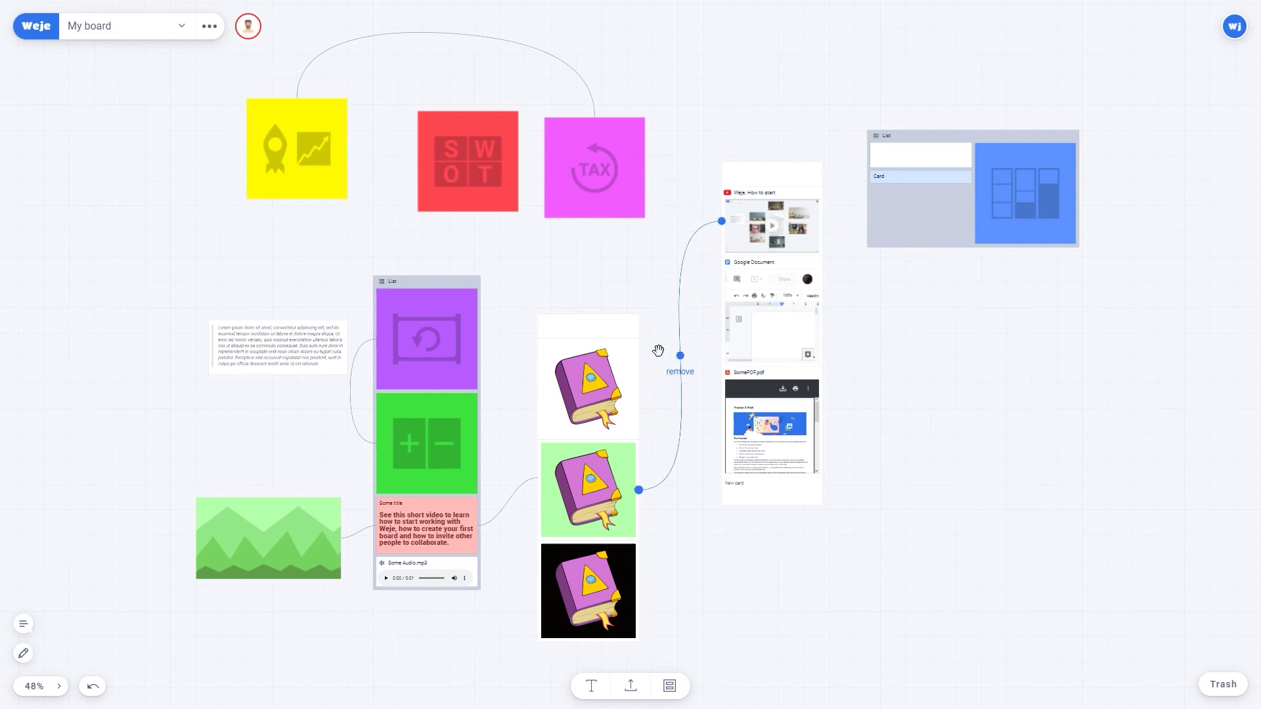
# Reply 'Ok' to the collaborator's Look here message in the board chat.
pyautogui.click(633, 264)
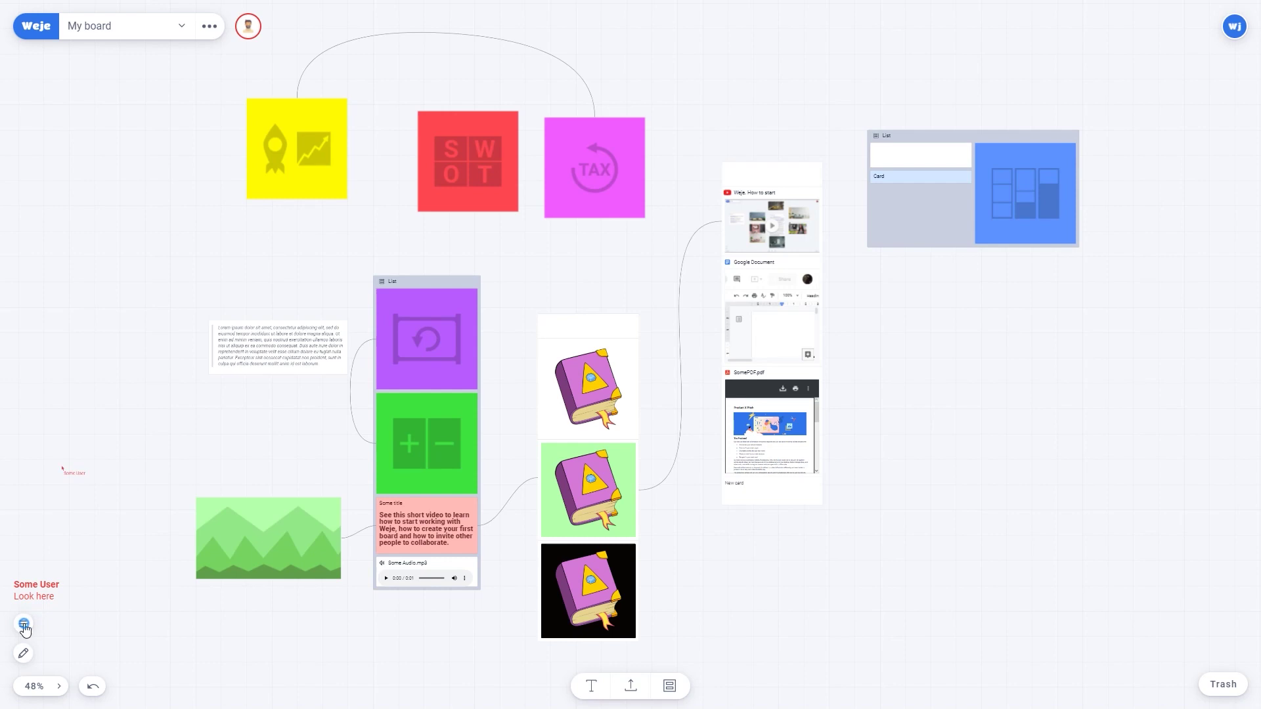
pyautogui.click(23, 624)
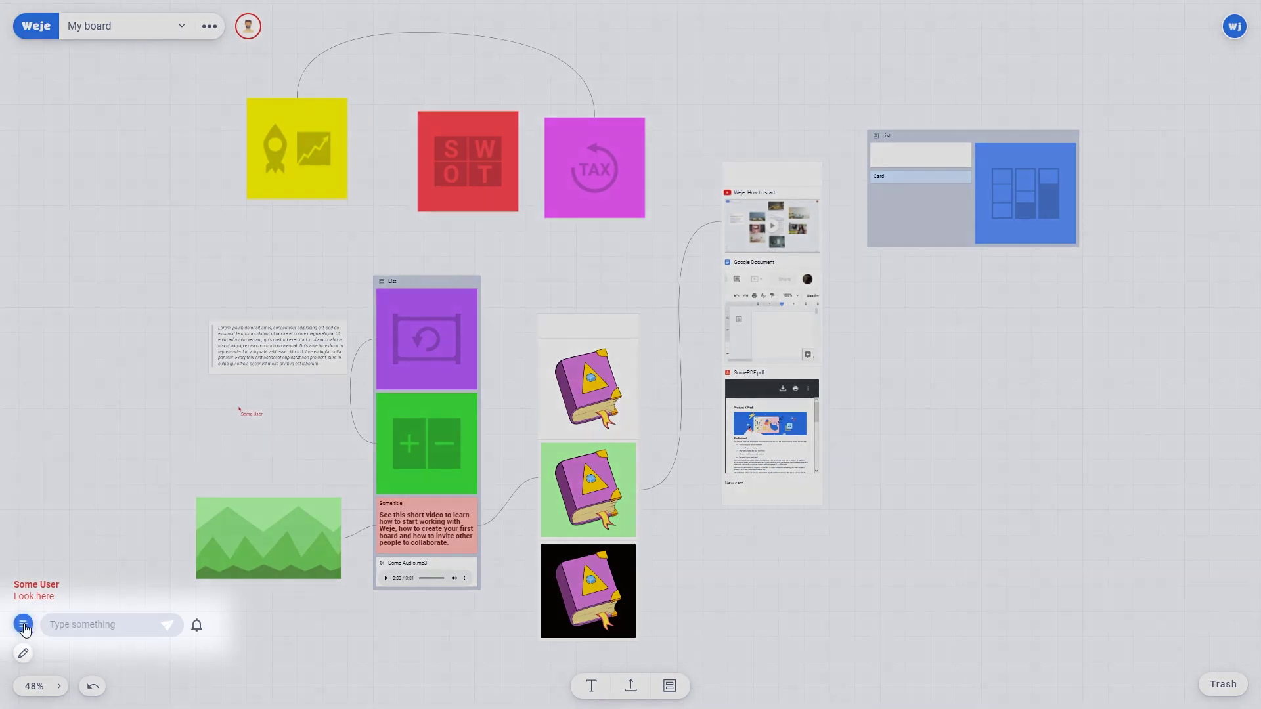
pyautogui.write('0')
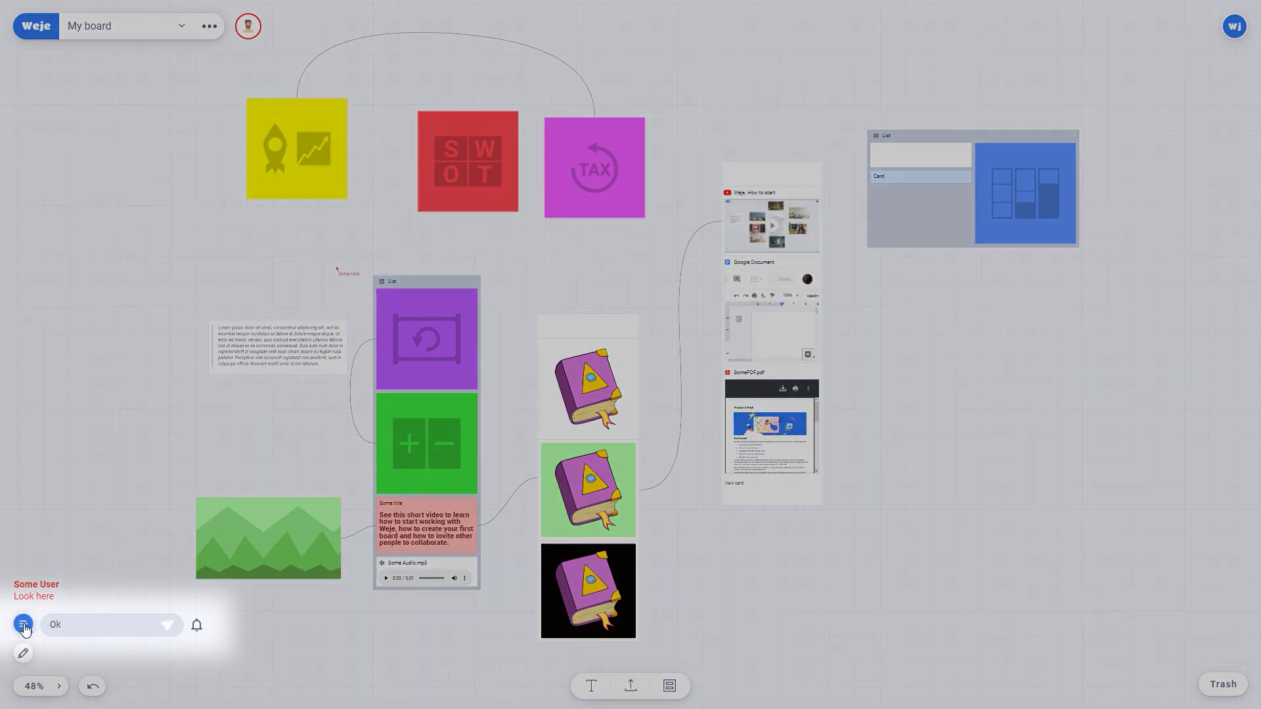
pyautogui.press('Return')
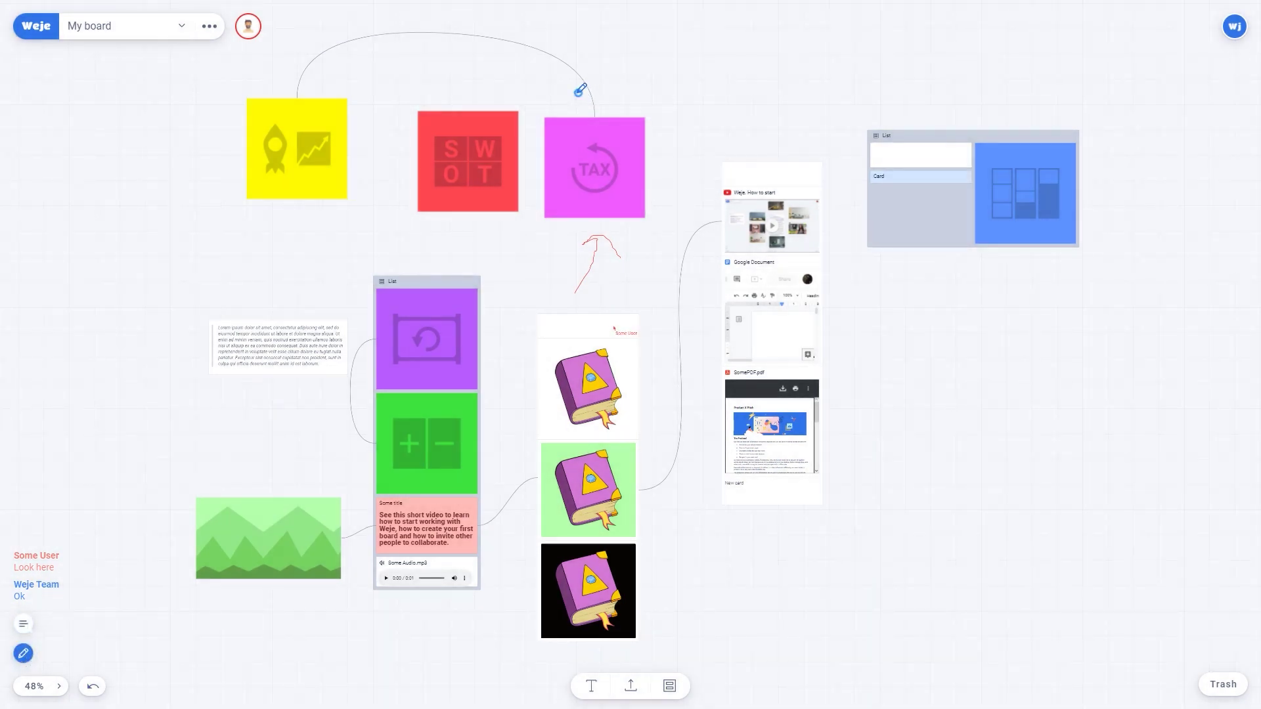
# Freehand-circle the TAX tile, then sketch blue arrows pointing up at the yellow tile.
pyautogui.moveTo(579, 91)
pyautogui.mouseDown()
pyautogui.moveTo(551, 197)
pyautogui.moveTo(654, 197)
pyautogui.moveTo(582, 86)
pyautogui.mouseUp()
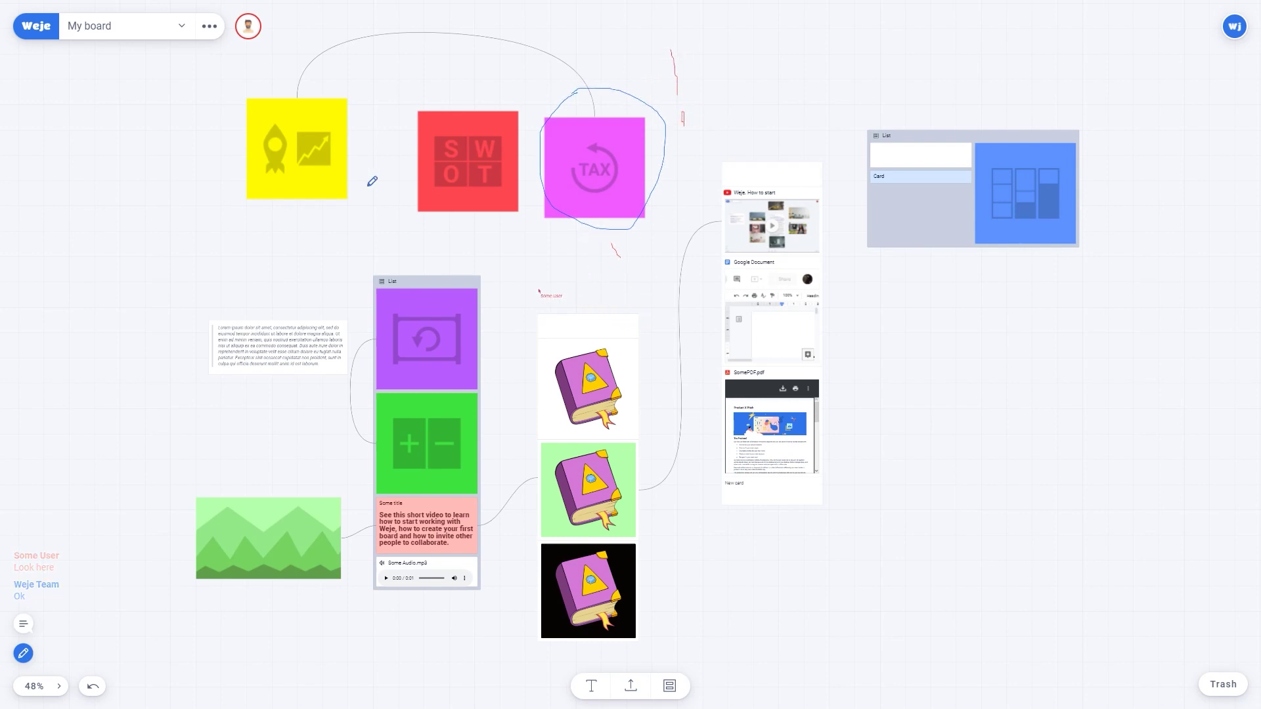
pyautogui.click(27, 659)
pyautogui.moveTo(270, 216); pyautogui.dragTo(295, 269)
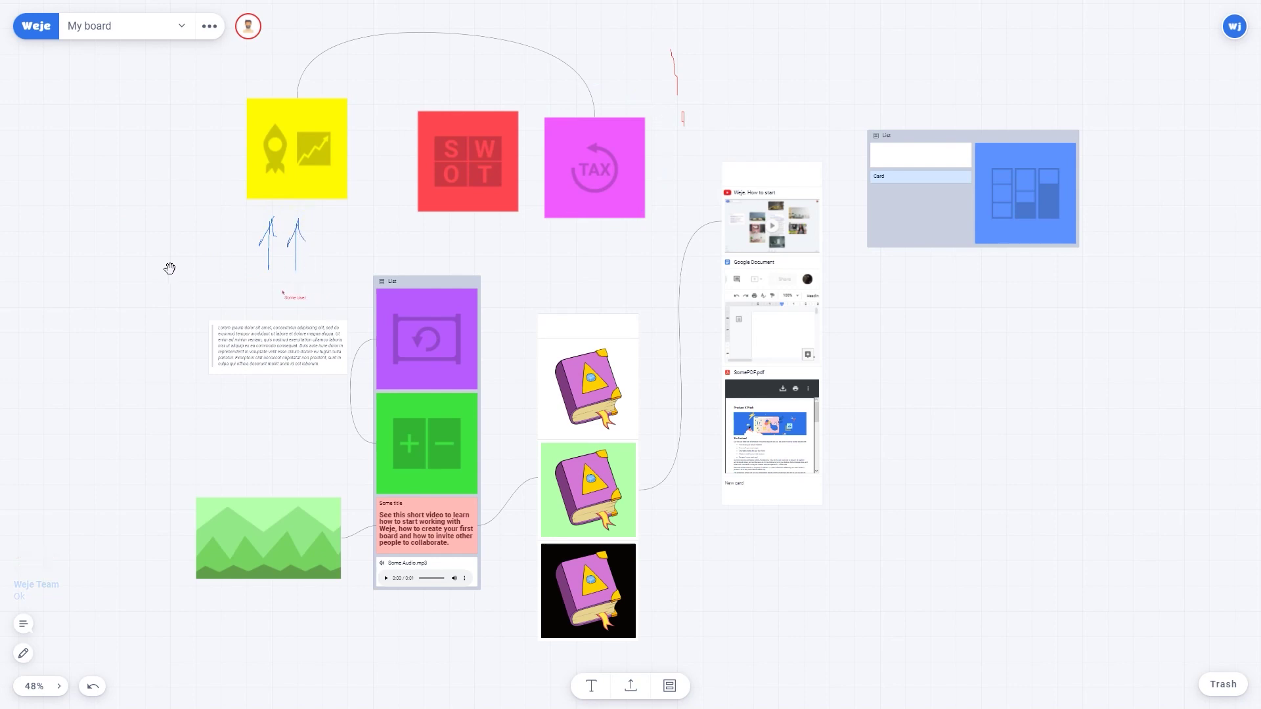